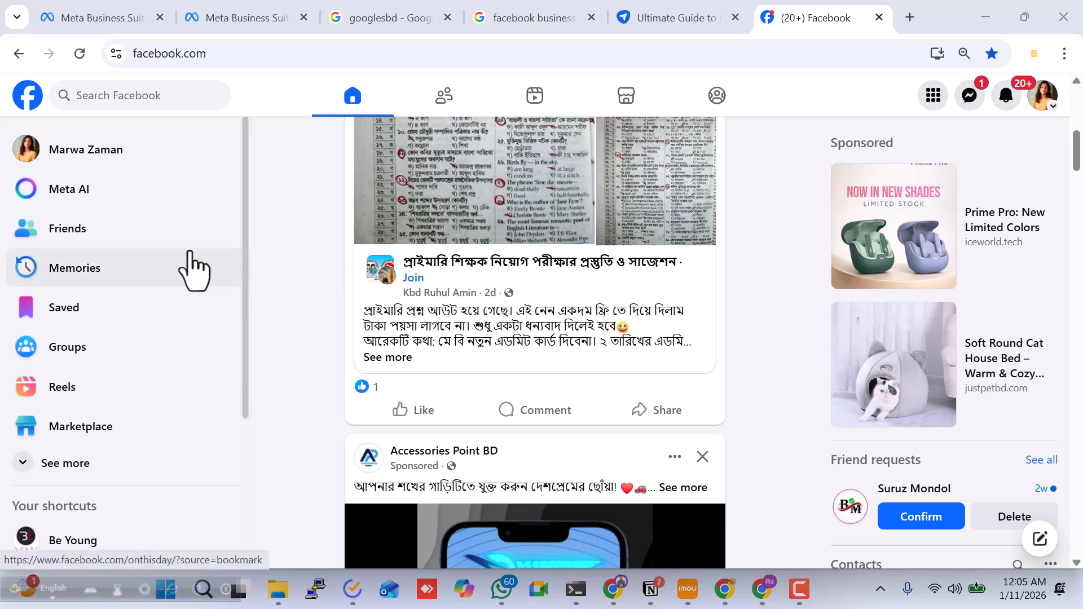
# Open Ads Manager from the expanded list of Facebook shortcuts
pyautogui.scroll(-4, 74, 412)
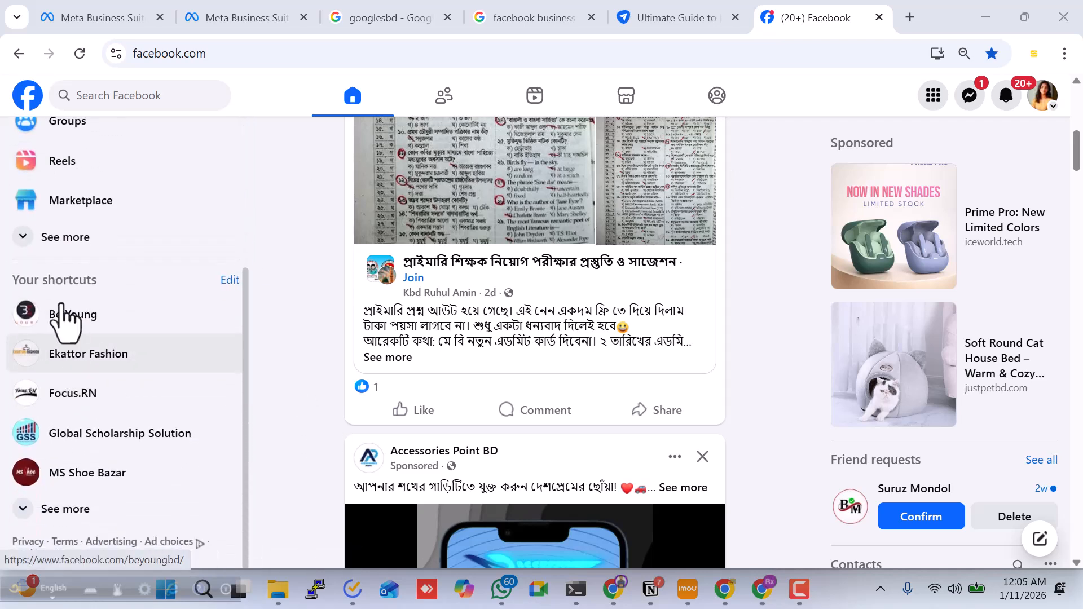
pyautogui.scroll(2, 64, 315)
pyautogui.click(67, 331)
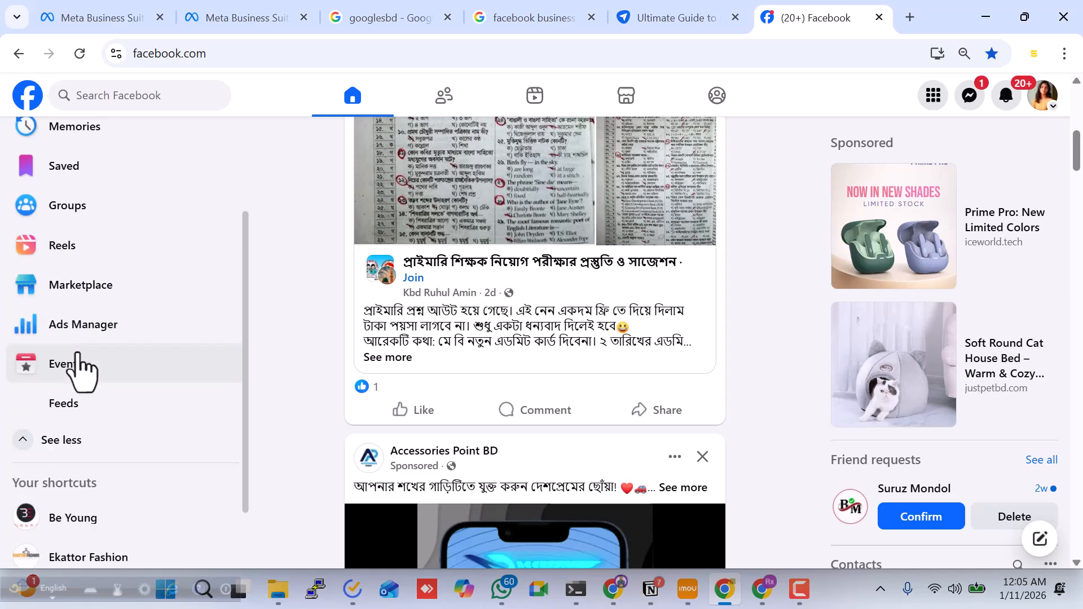
pyautogui.click(111, 334)
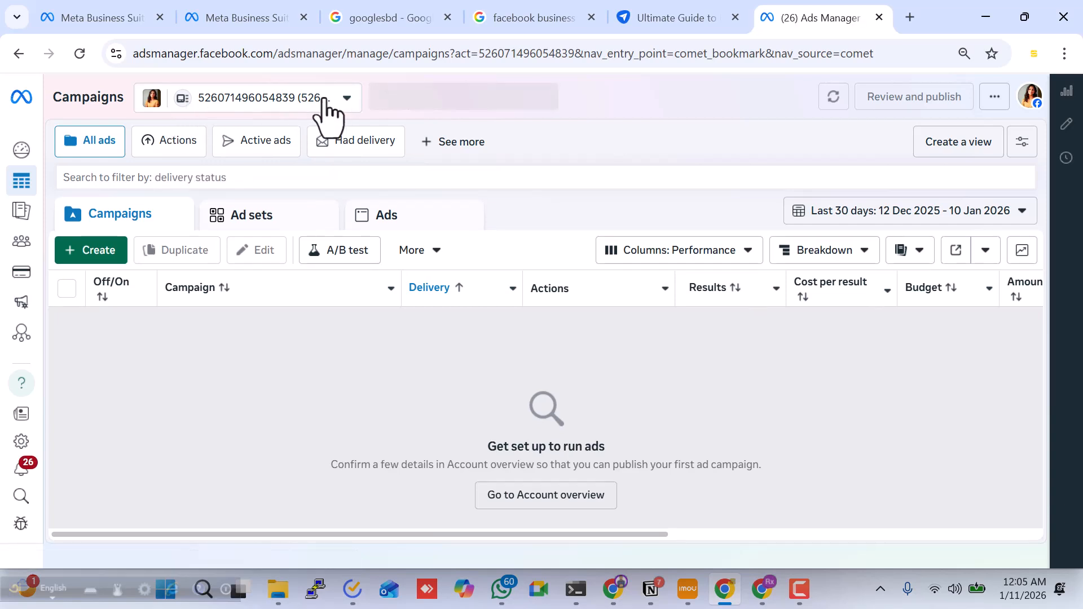
# Find the Goggles bd.com business portfolio among the ad account owners and open its business settings
pyautogui.click(324, 101)
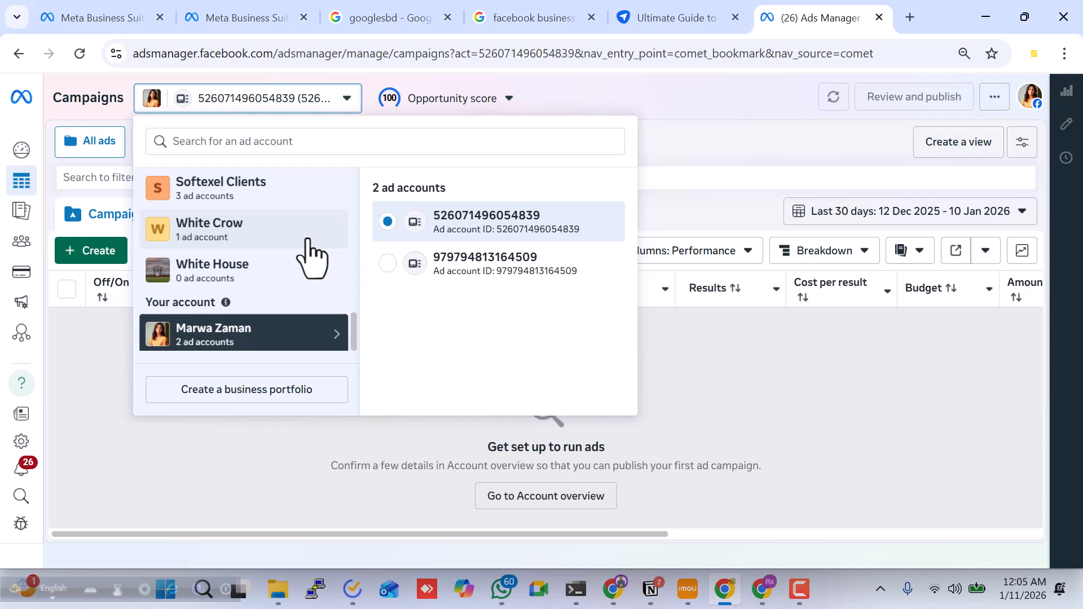
pyautogui.scroll(5, 313, 256)
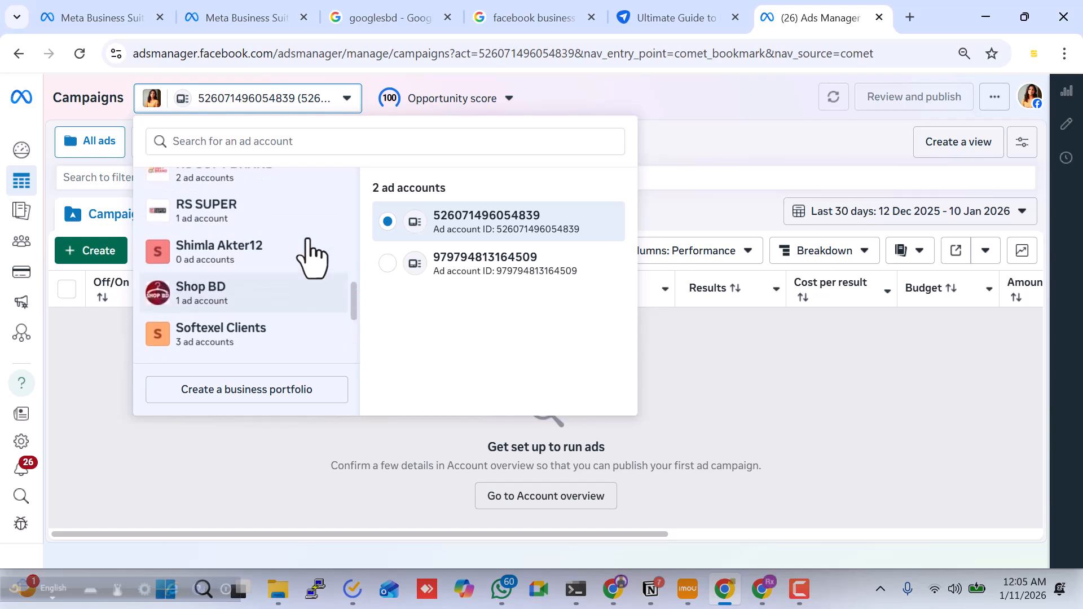
pyautogui.scroll(5, 301, 294)
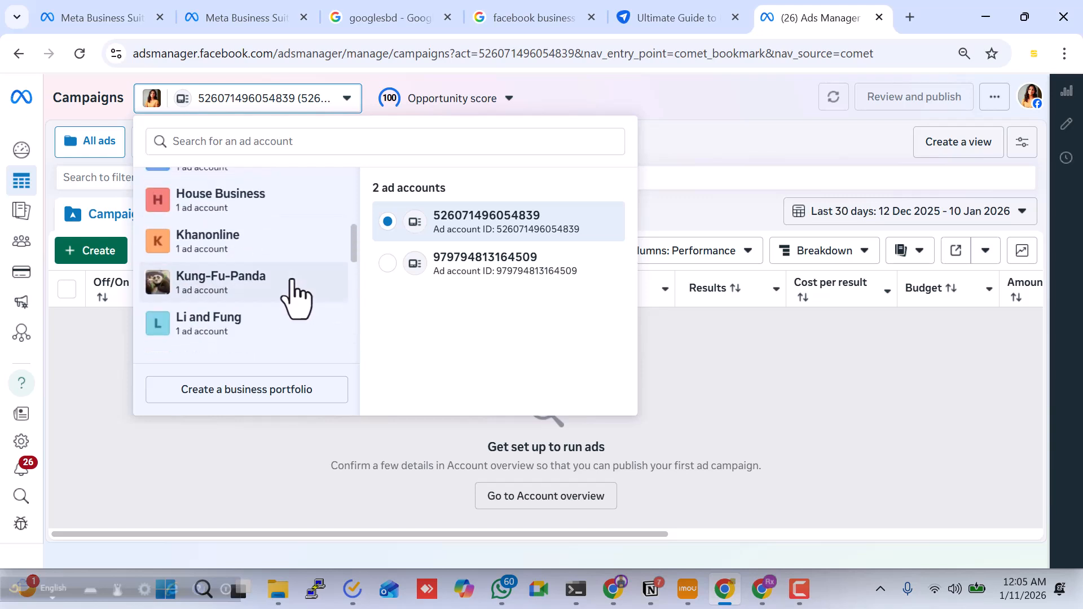
pyautogui.click(265, 325)
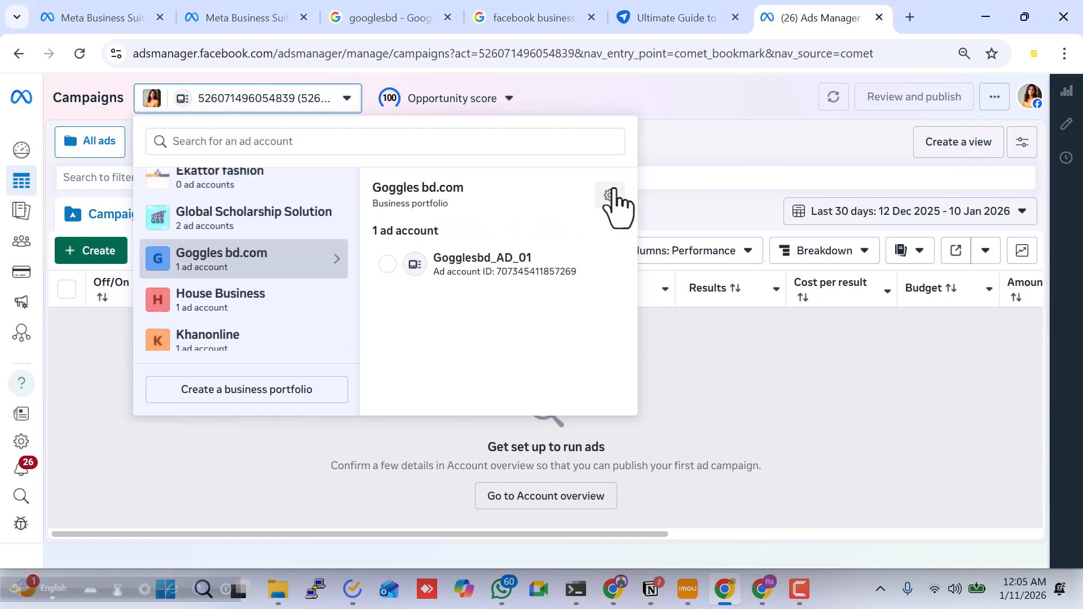
pyautogui.click(610, 196)
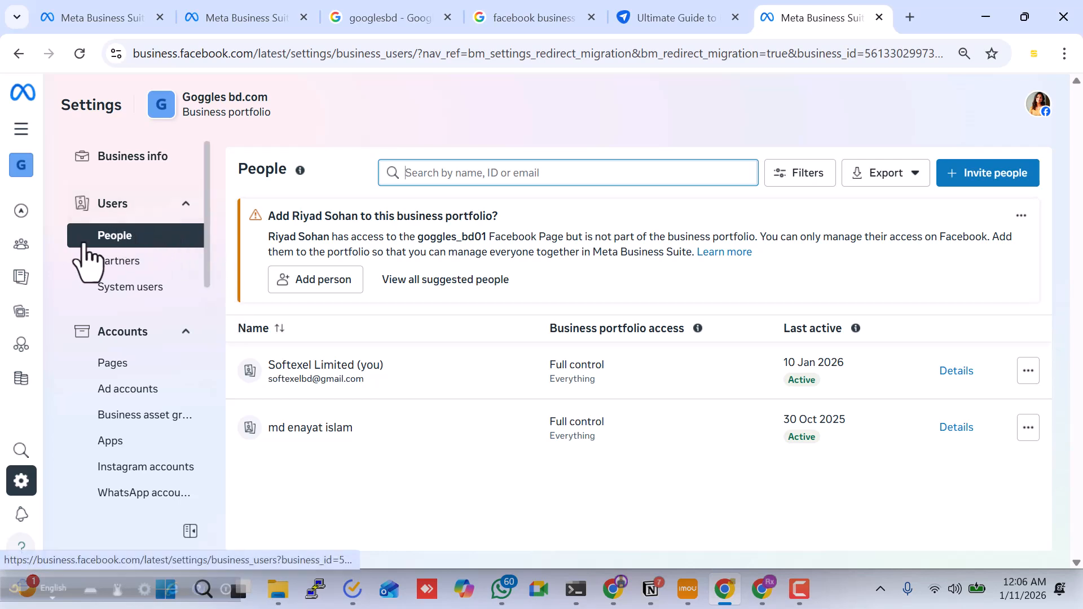
# Show the portfolio's People settings and dismiss the suggestion to add a person with Page access
pyautogui.click(120, 243)
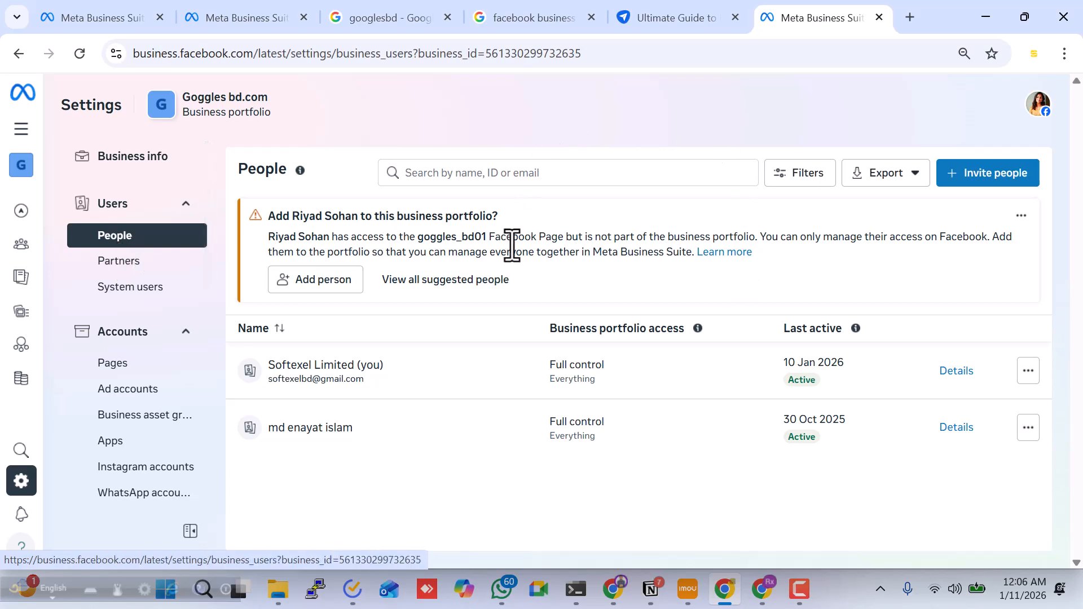
pyautogui.click(1019, 216)
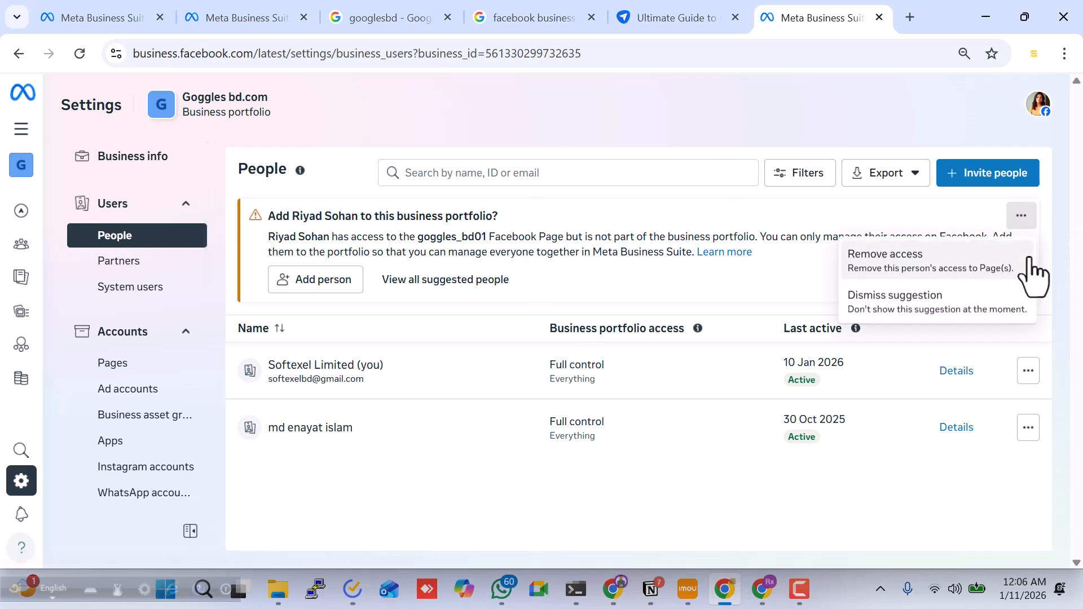
pyautogui.click(916, 297)
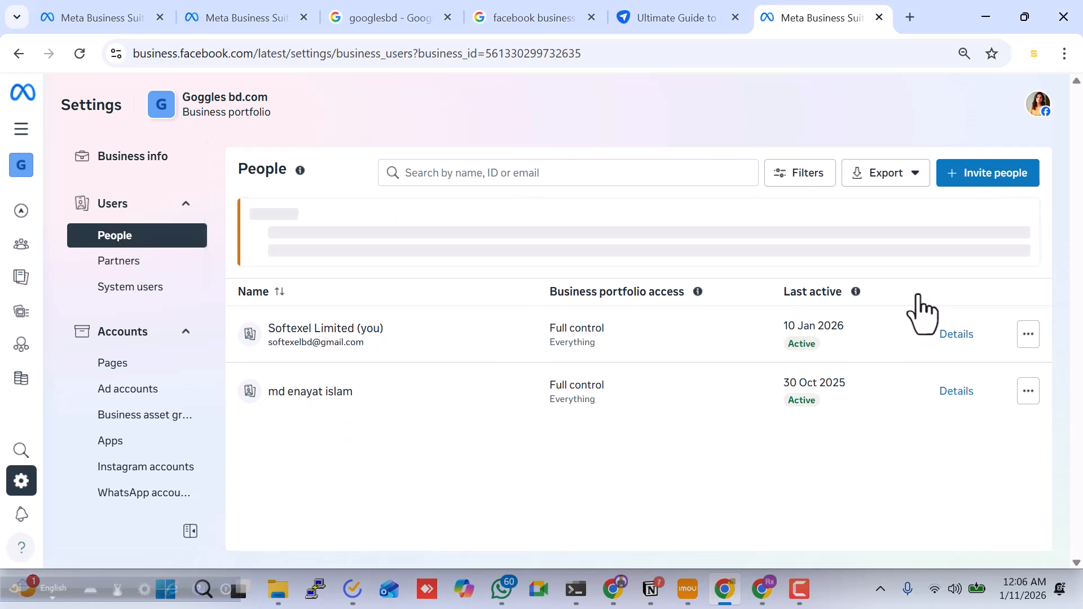
# Start inviting a person to the Goggles bd.com portfolio and enter the invitee's email address
pyautogui.click(1011, 184)
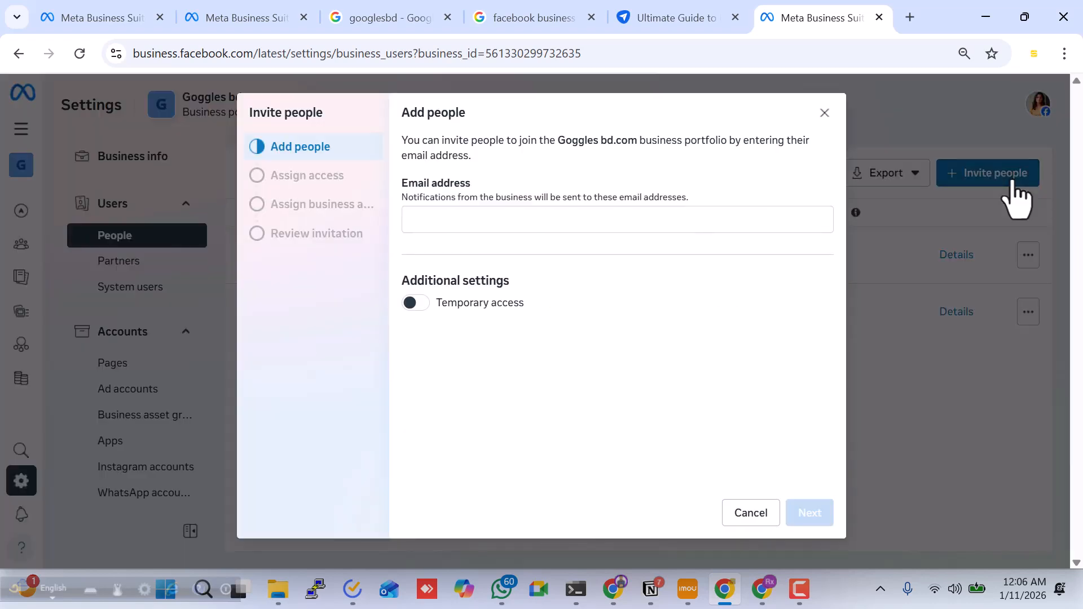
pyautogui.click(523, 219)
pyautogui.hotkey('ctrl', 'v')
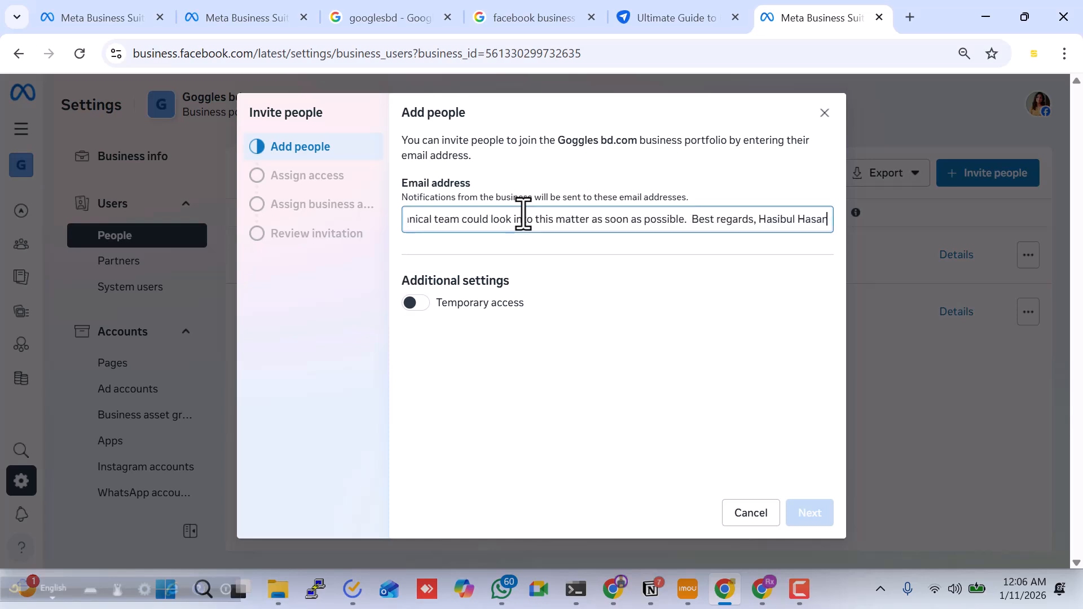
pyautogui.hotkey('ctrl', 'a')
pyautogui.press('BackSpace')
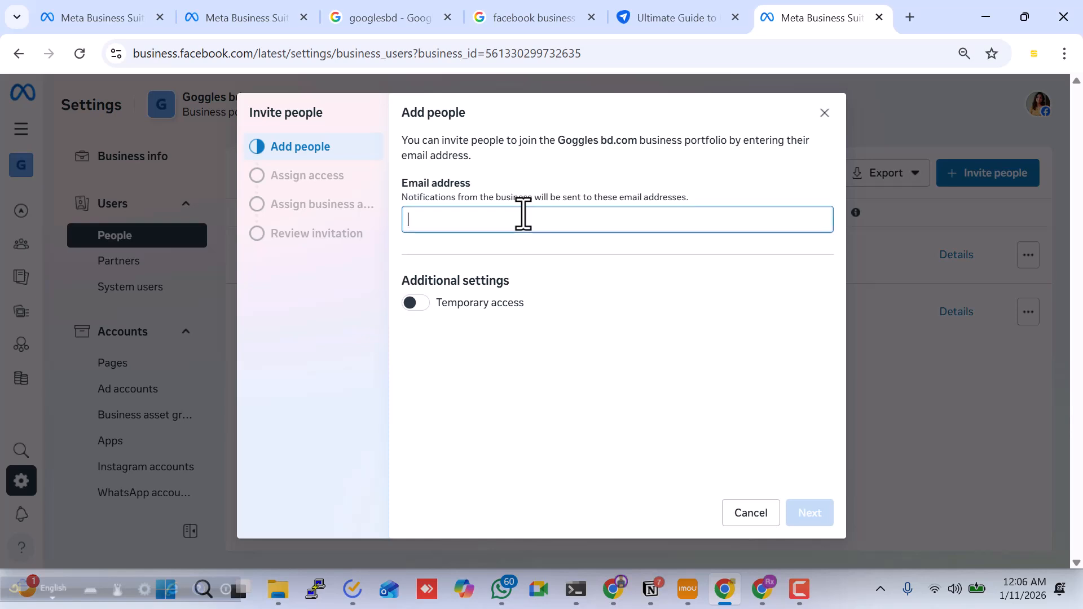
pyautogui.hotkey('ctrl', 'v')
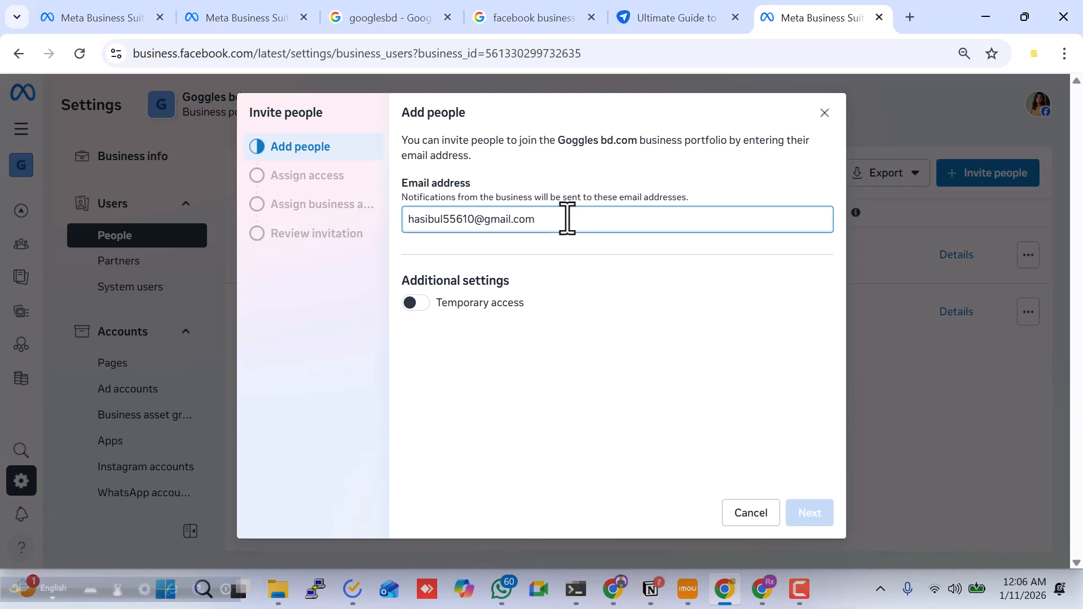
pyautogui.press('Return')
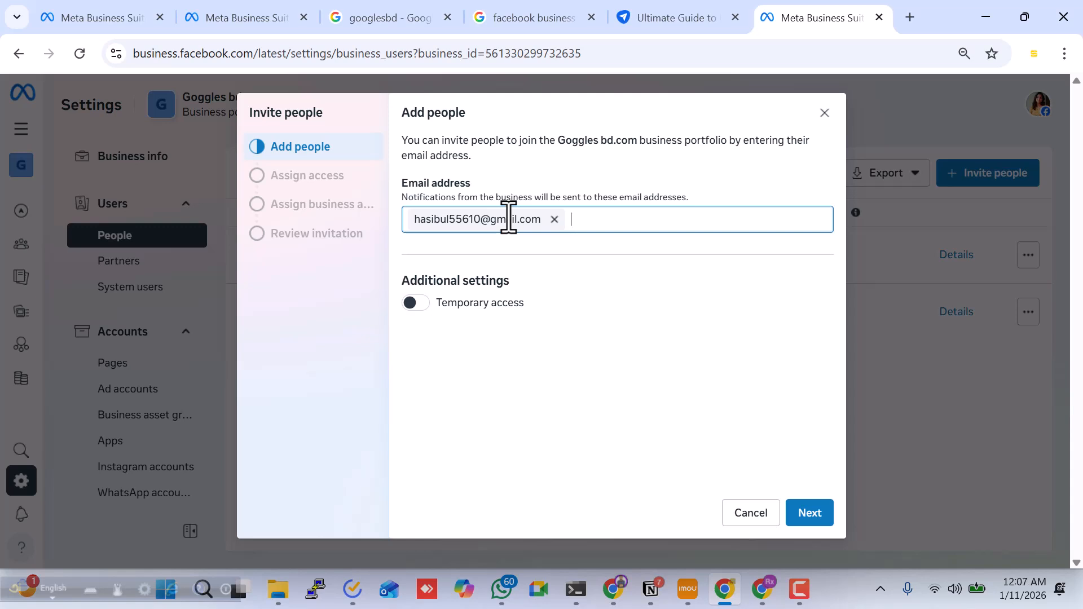
pyautogui.click(417, 304)
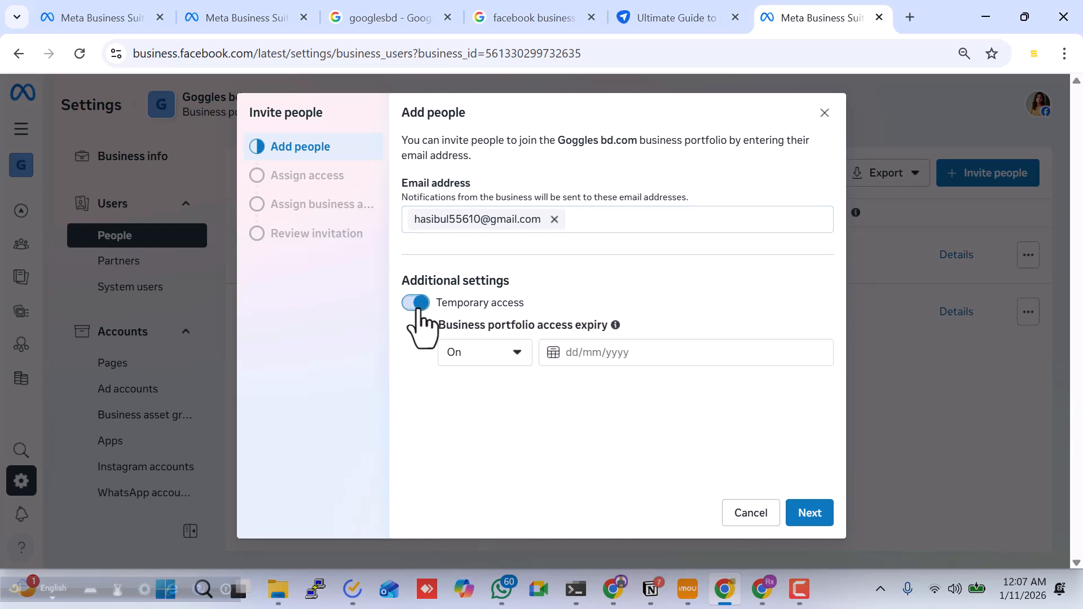
pyautogui.click(578, 352)
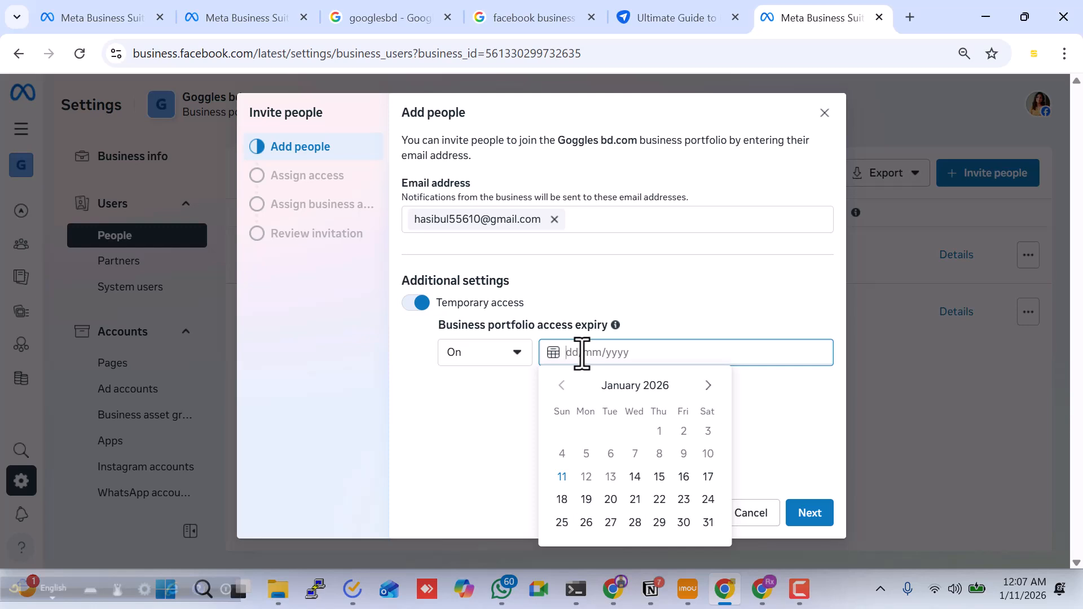
pyautogui.click(413, 312)
pyautogui.click(412, 310)
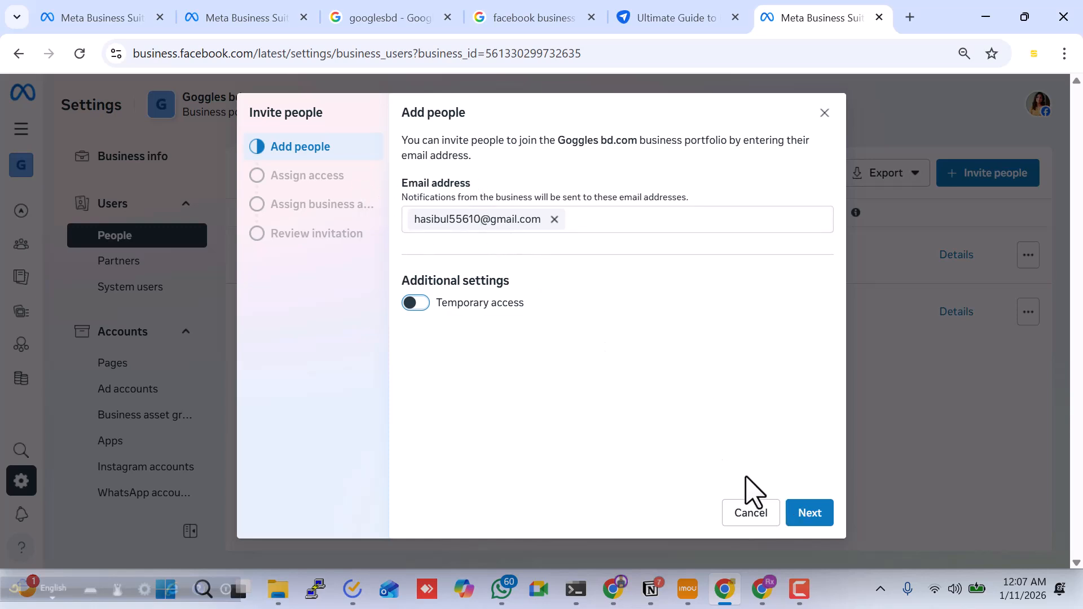
# Grant the invitee full control to manage everything, plus the advanced Finance view and manage permissions
pyautogui.click(800, 516)
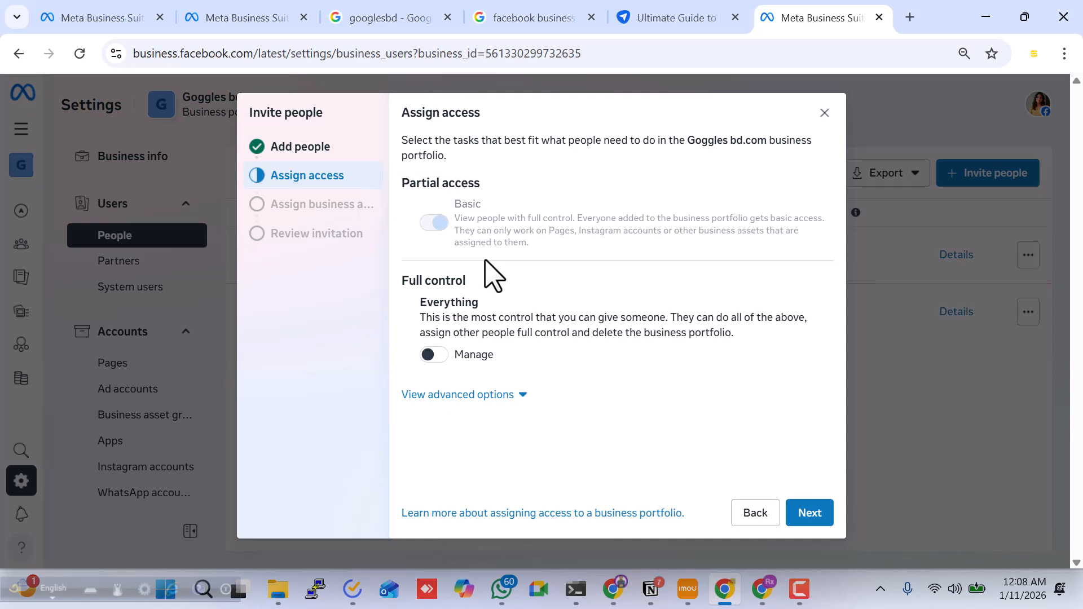
pyautogui.click(432, 355)
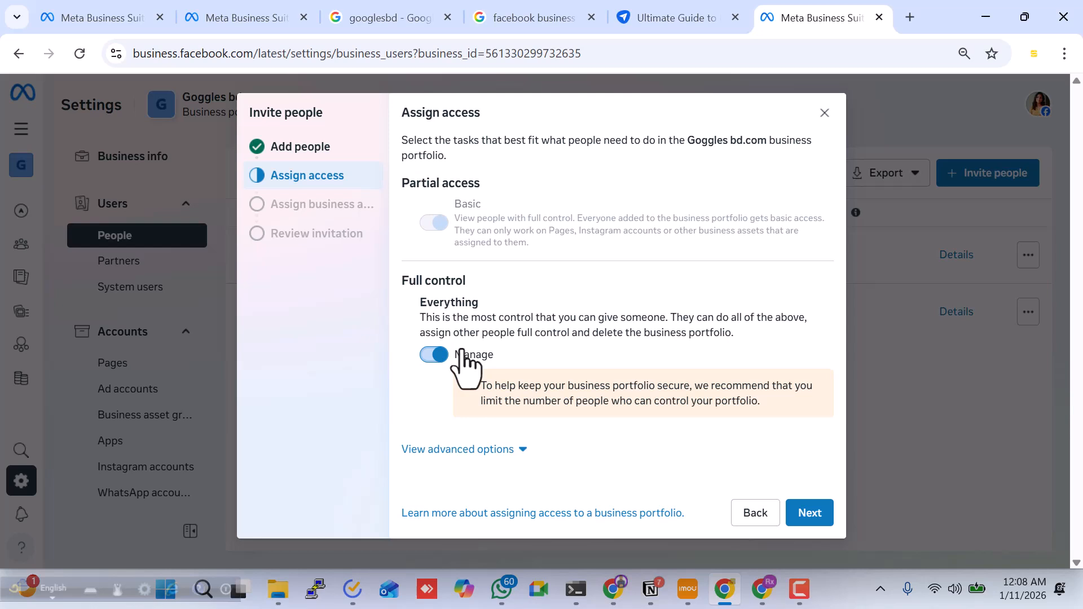
pyautogui.click(473, 449)
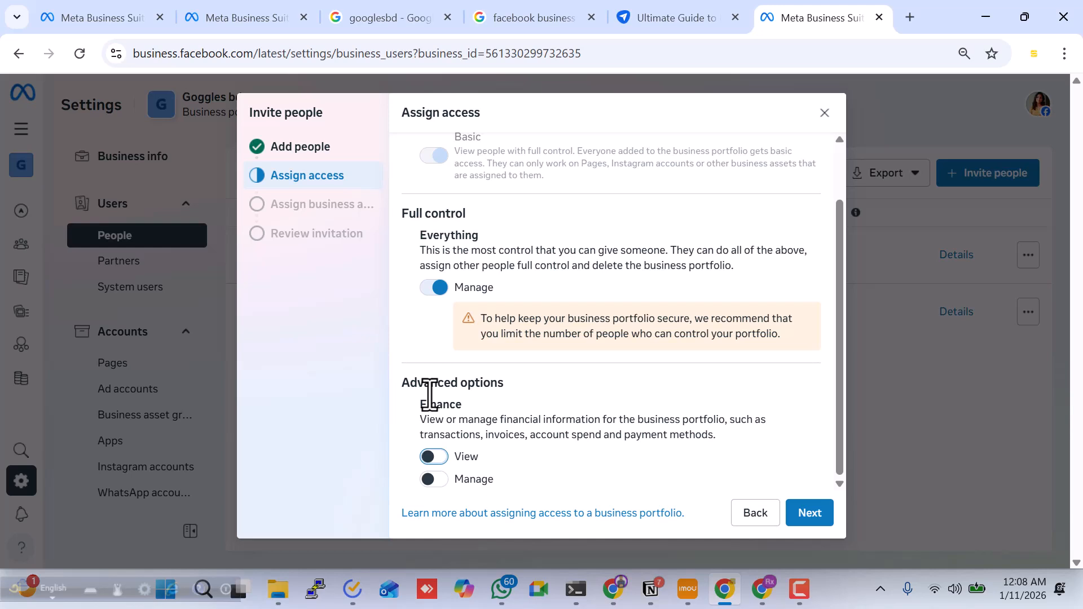
pyautogui.click(440, 459)
pyautogui.click(439, 479)
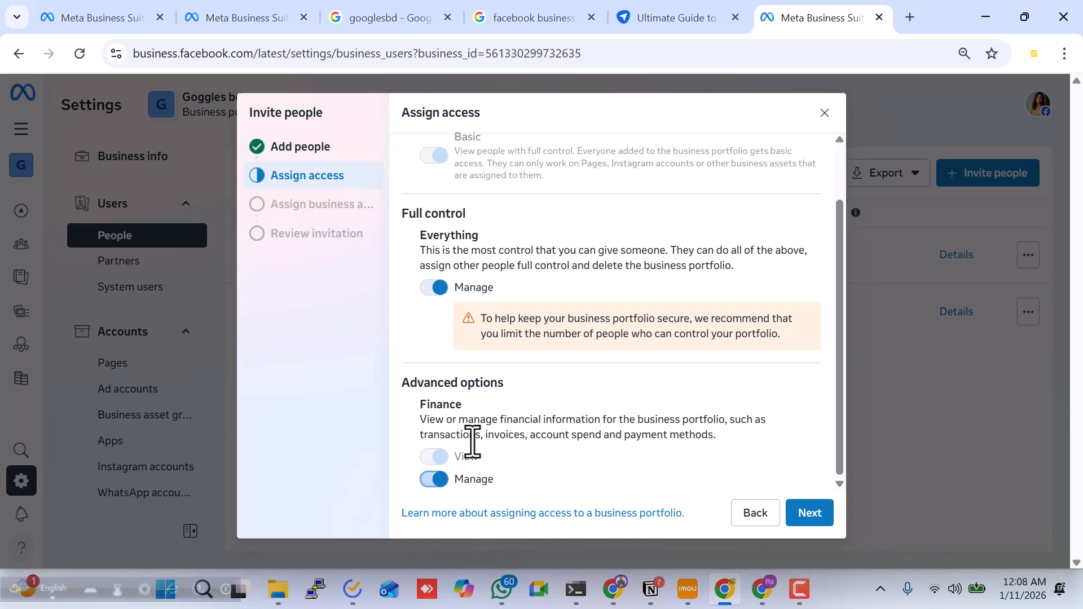
pyautogui.click(810, 514)
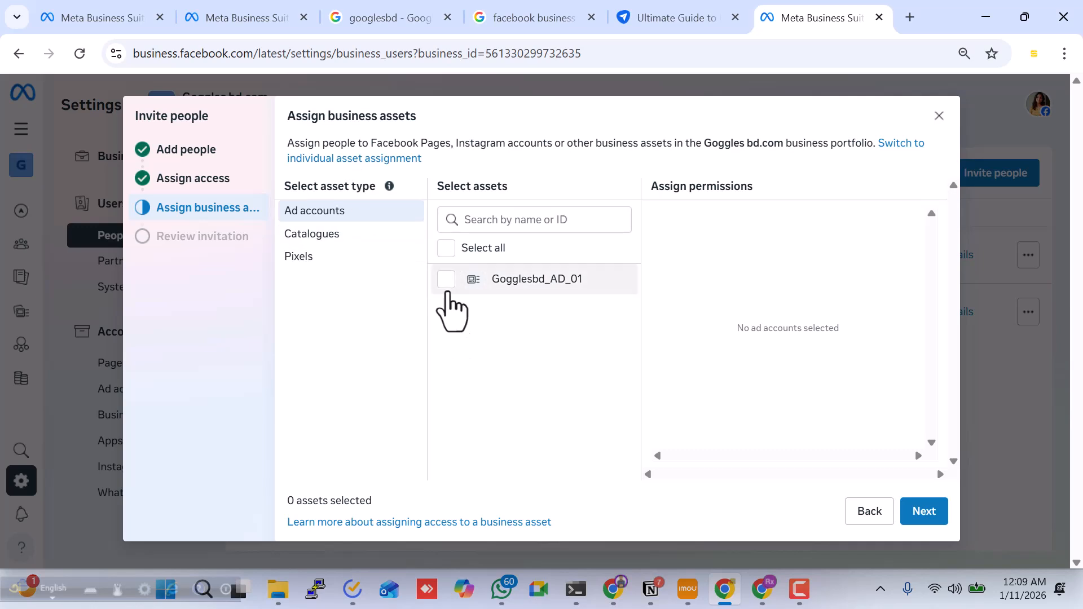
# Assign the Gogglesbd_AD_01 ad account with Manage ad accounts and all catalogues with Manage everything
pyautogui.click(447, 299)
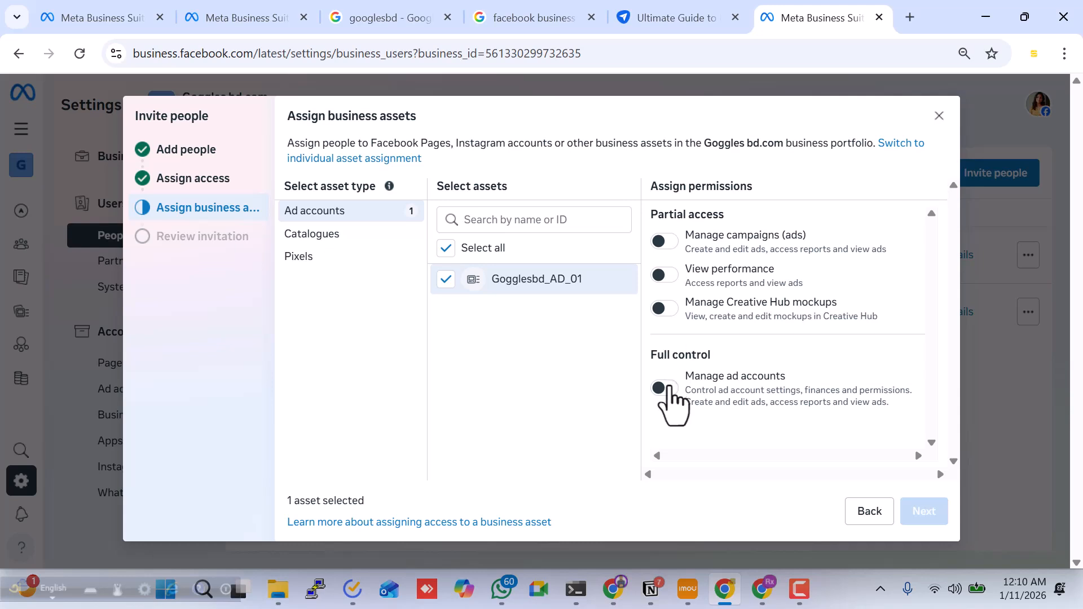
pyautogui.click(667, 388)
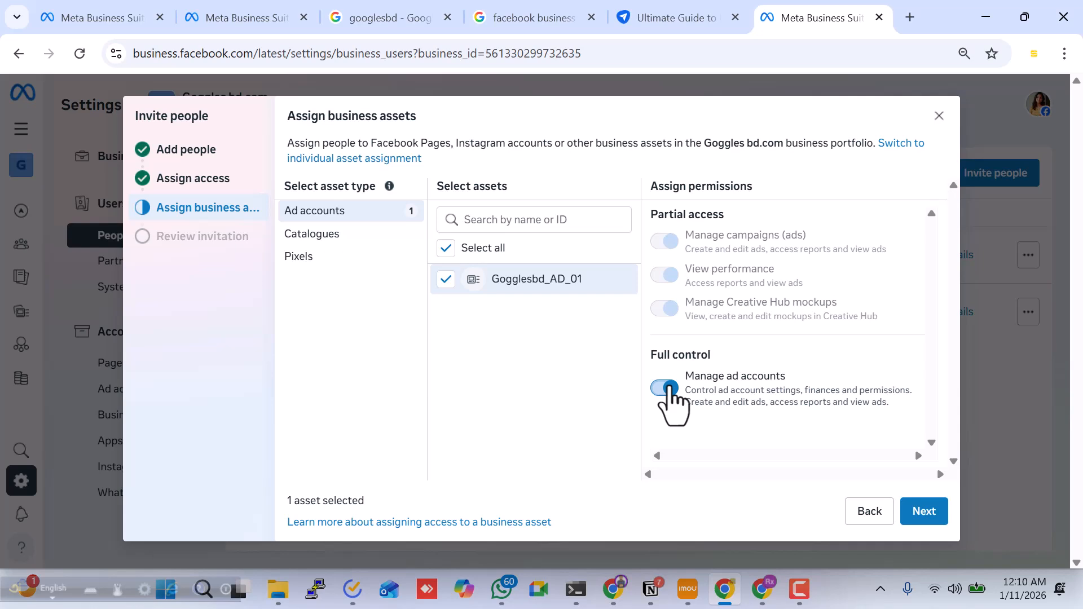
pyautogui.click(333, 236)
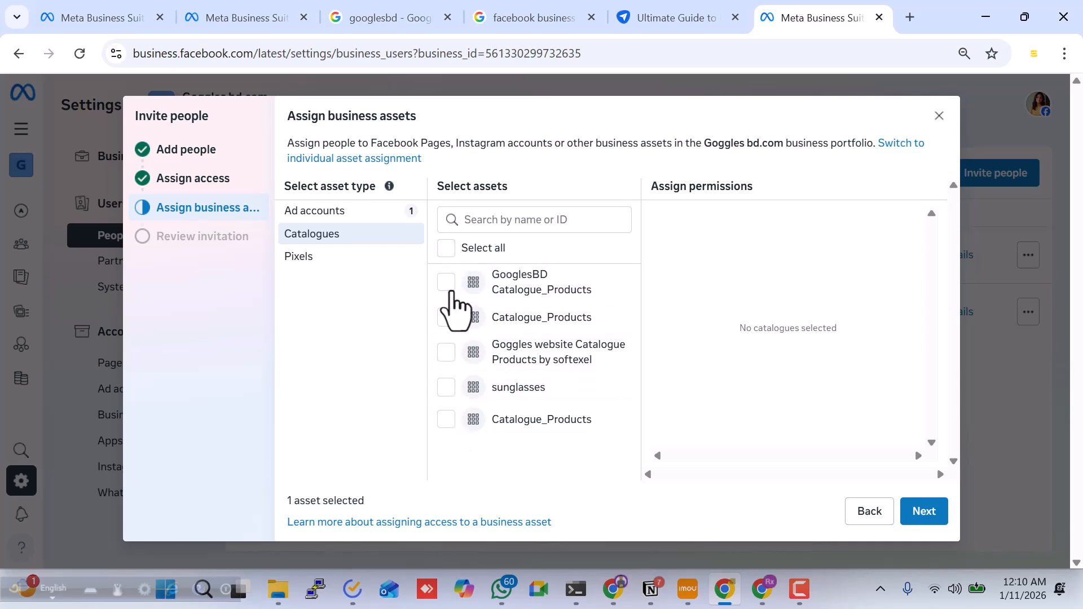
pyautogui.click(446, 249)
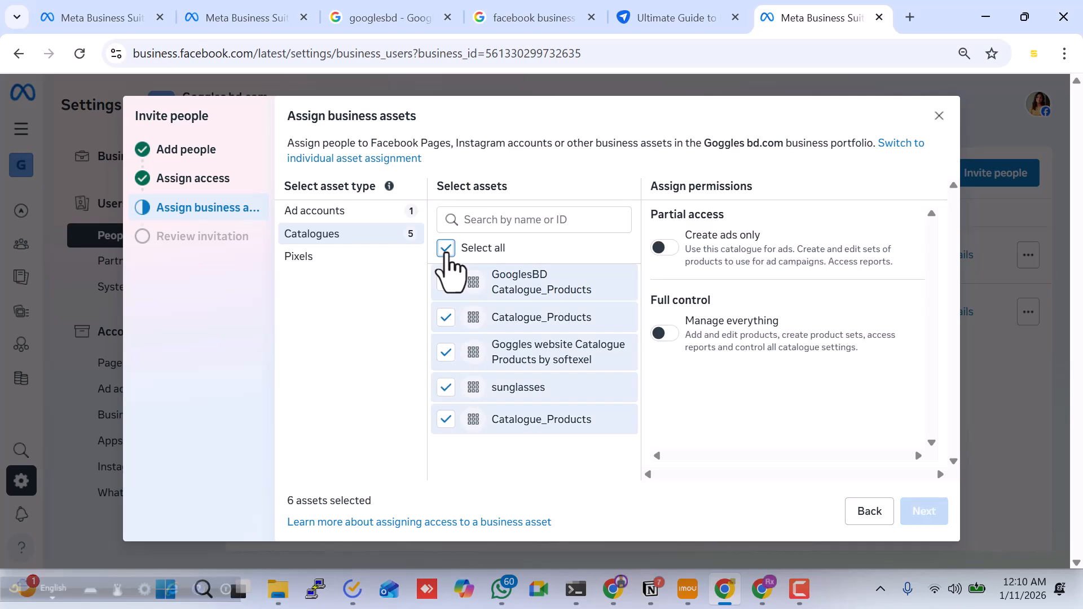
pyautogui.click(666, 337)
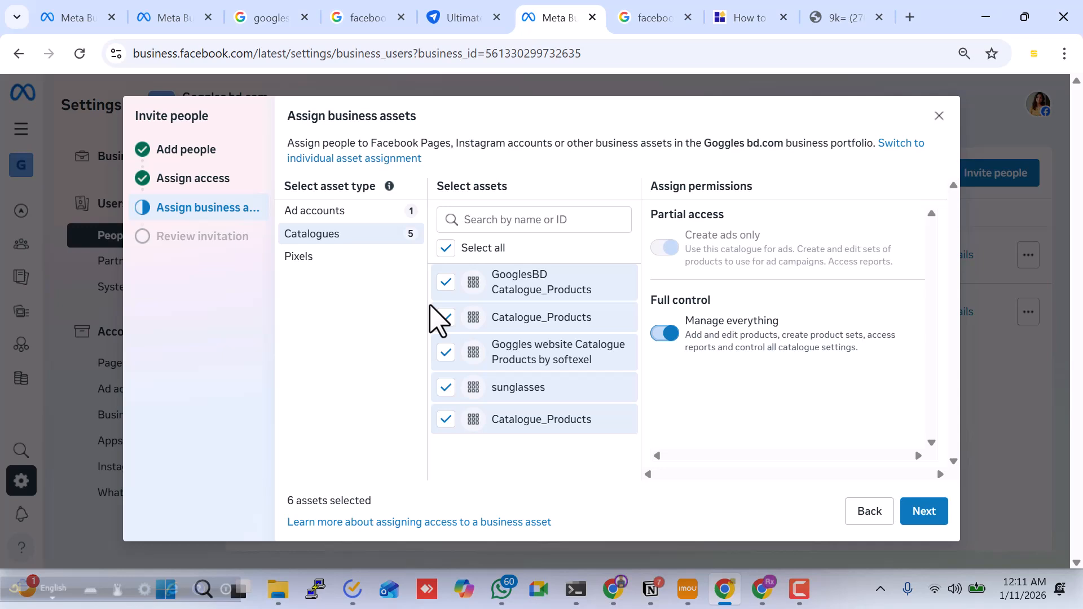
# Assign the gogglesbd new data pixel with the Manage pixels permission and proceed to the invitation review
pyautogui.click(308, 258)
pyautogui.click(447, 248)
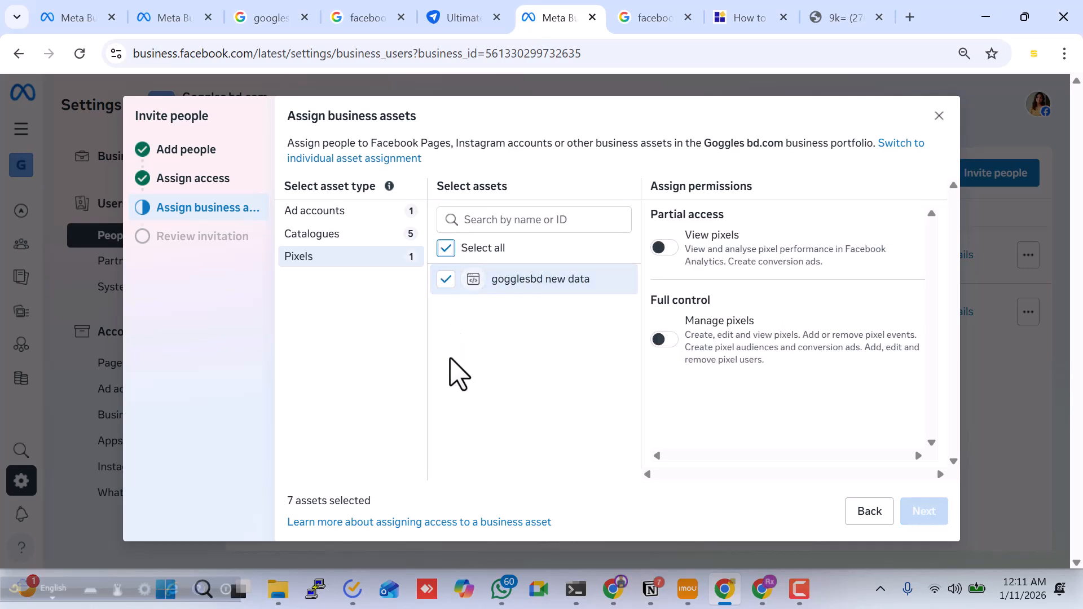
pyautogui.click(311, 234)
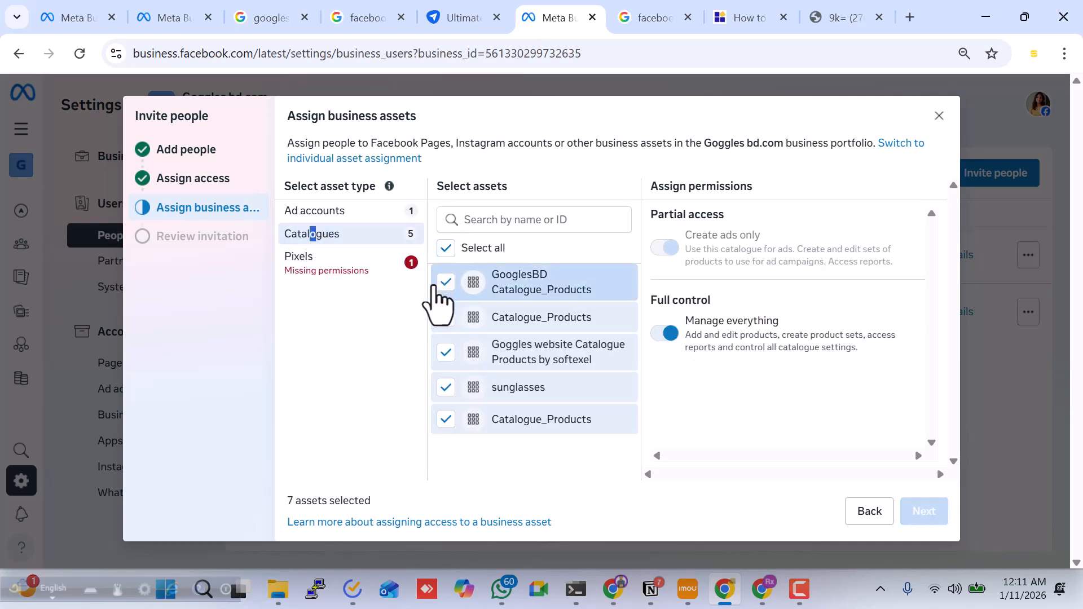
pyautogui.click(358, 265)
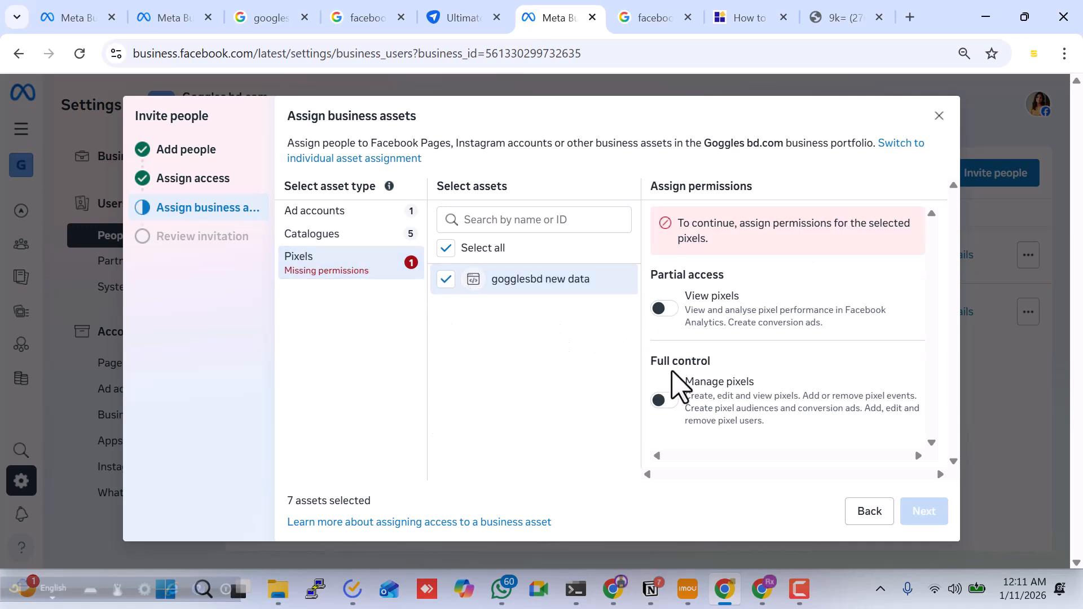
pyautogui.click(665, 401)
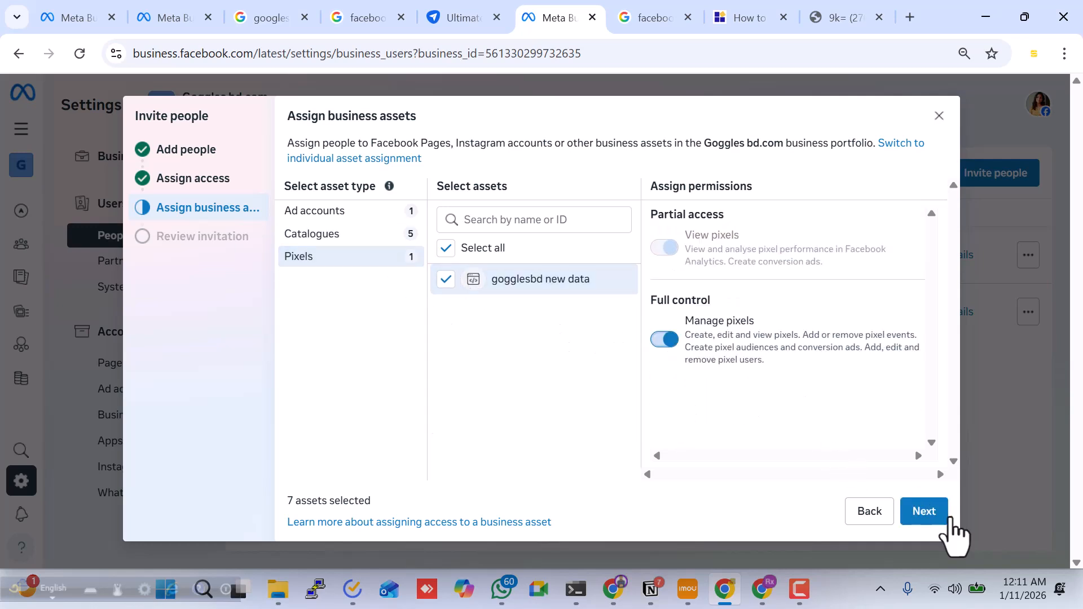
pyautogui.click(925, 513)
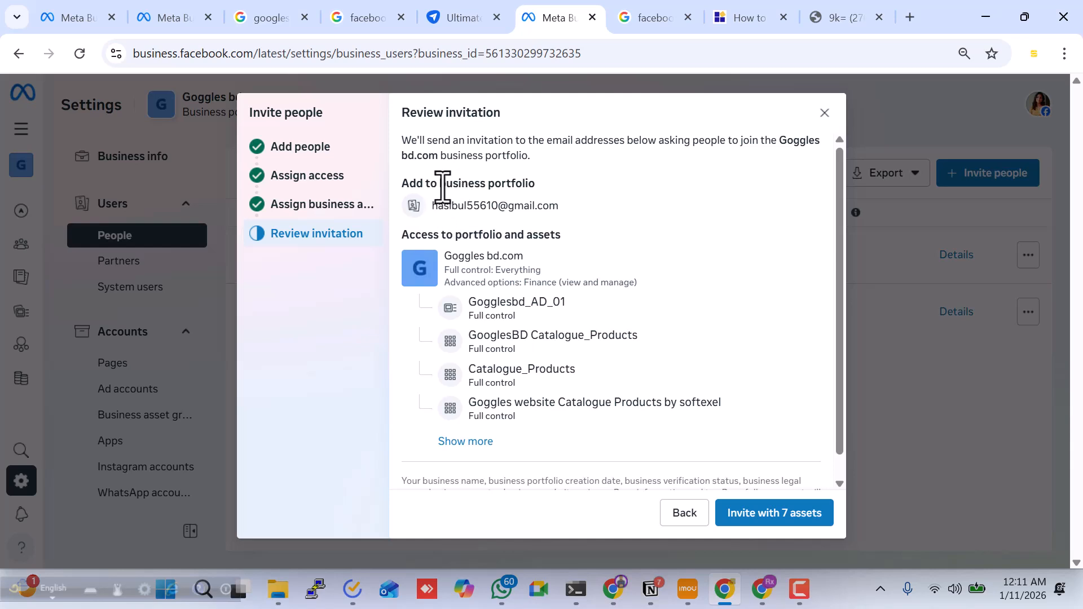
pyautogui.scroll(-2, 530, 430)
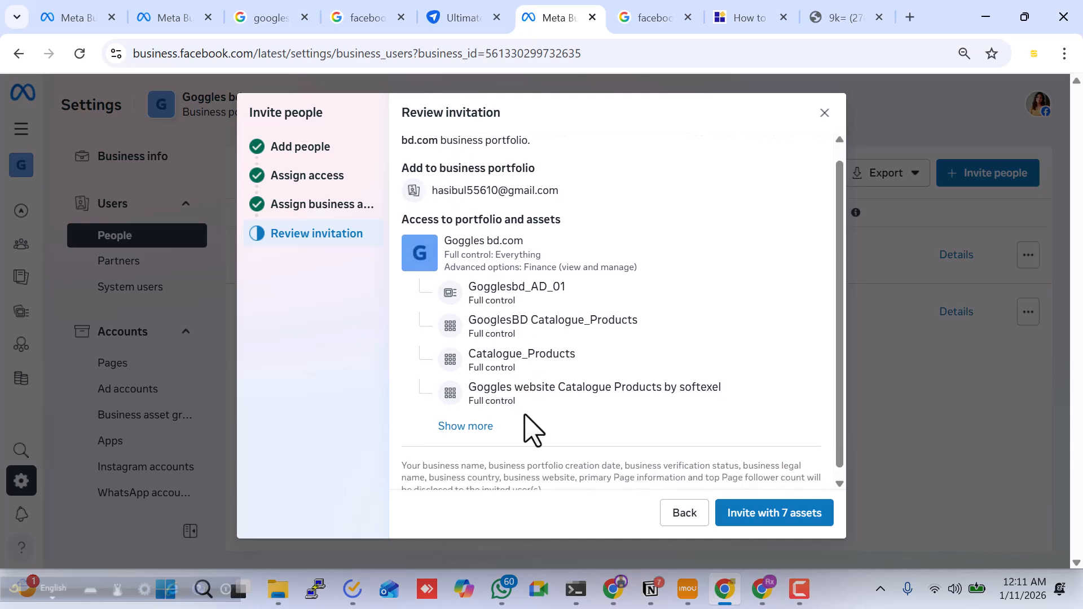
# Expand the full asset list in the invitation review, check the assigned access, and send the invitation with 7 assets
pyautogui.click(471, 420)
pyautogui.scroll(-2, 525, 363)
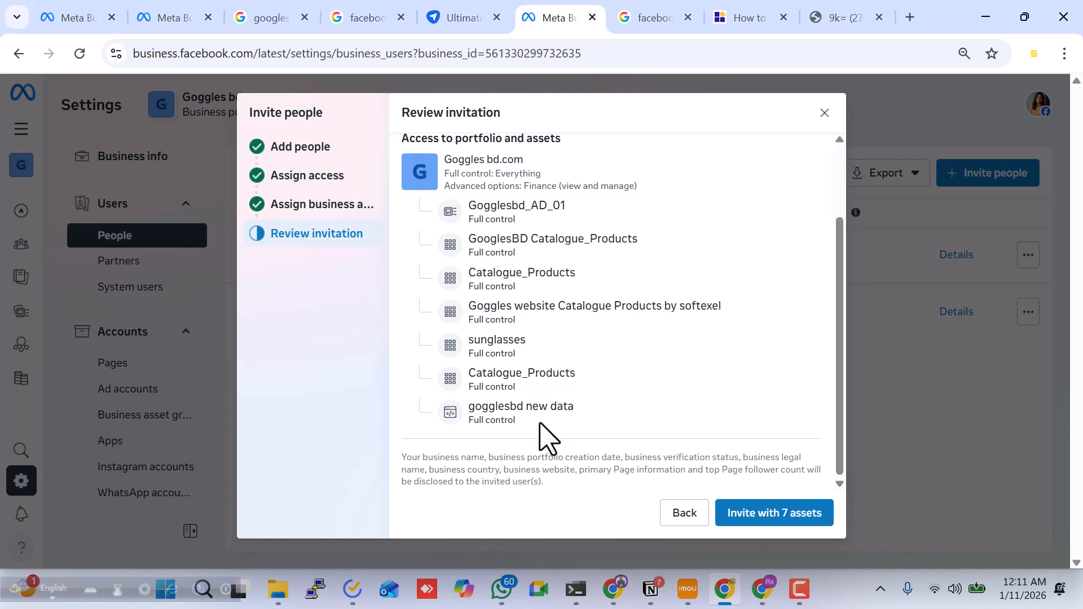
pyautogui.scroll(2, 547, 440)
pyautogui.scroll(1, 547, 440)
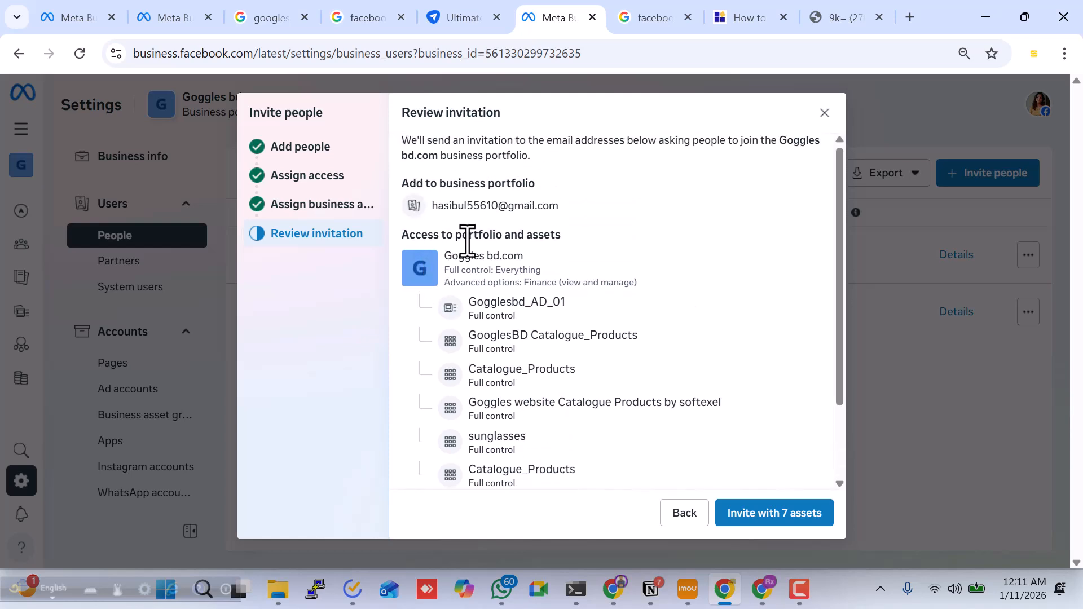
pyautogui.scroll(-3, 592, 427)
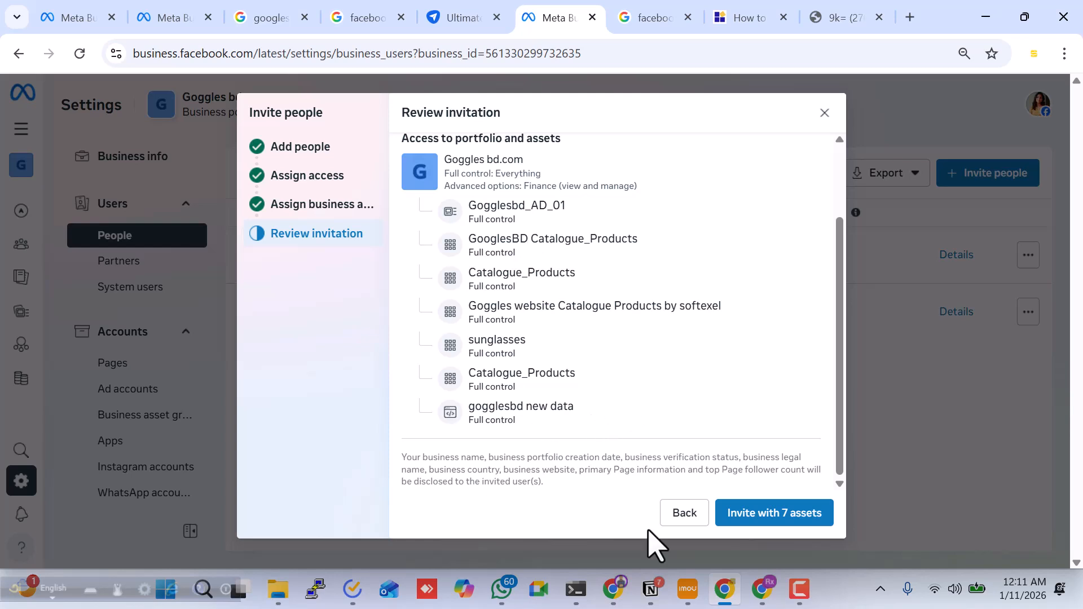
pyautogui.click(773, 520)
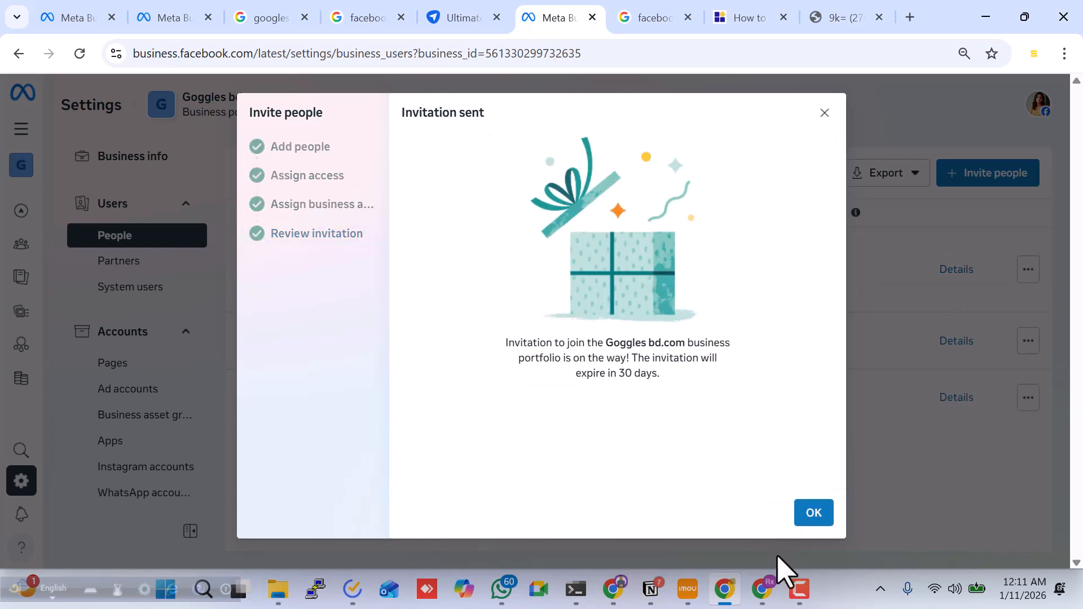
# Switch to the invitee's Gmail inbox, open the Meta for Business invitation to join Goggles bd.com, and read through it
pyautogui.moveTo(770, 592)
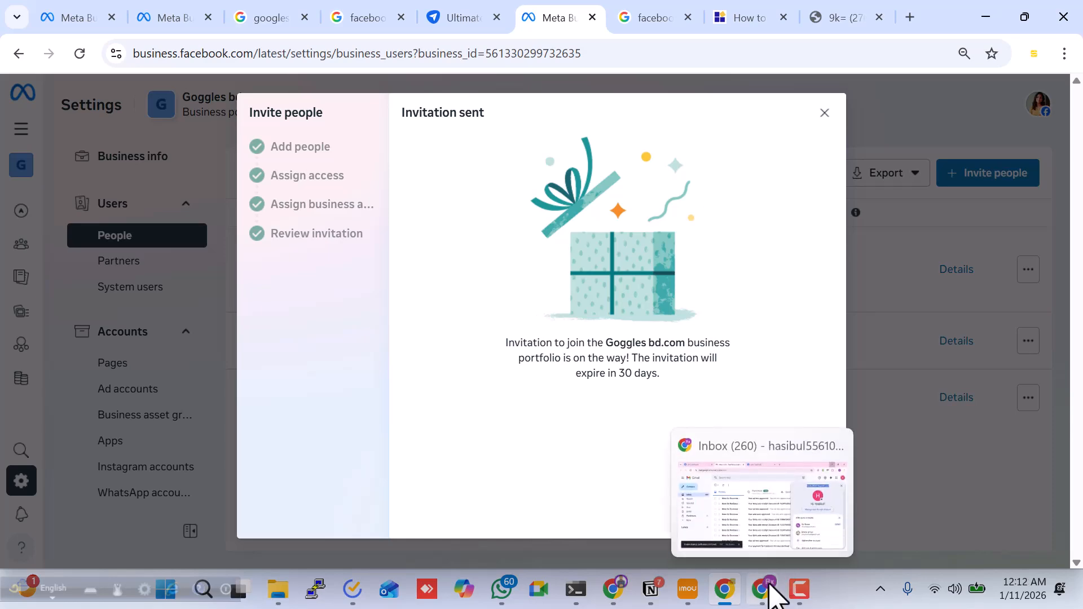
pyautogui.click(770, 592)
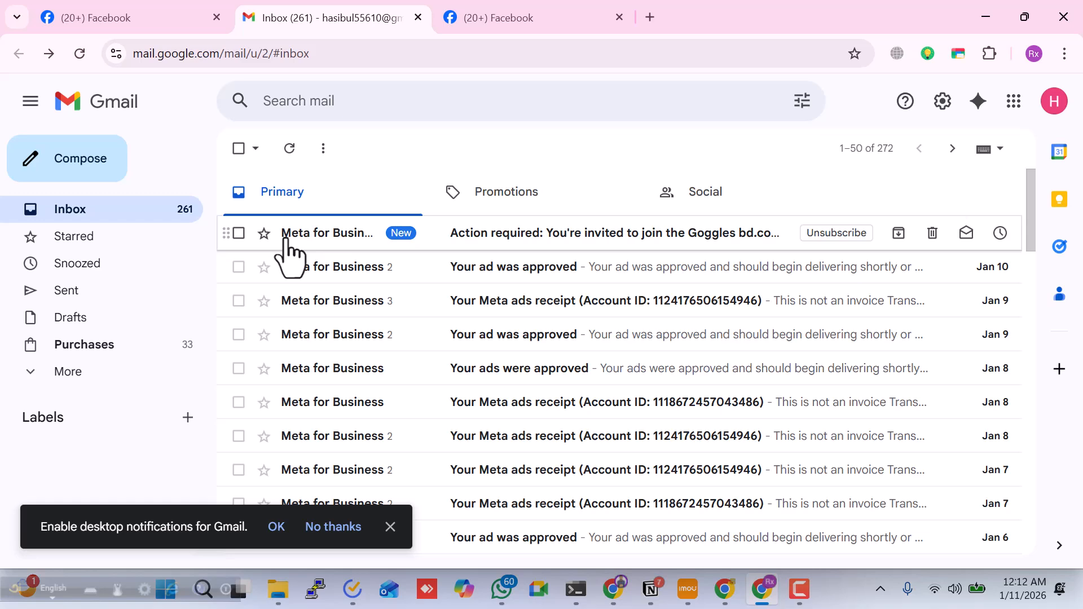
pyautogui.click(471, 241)
pyautogui.scroll(-2, 515, 333)
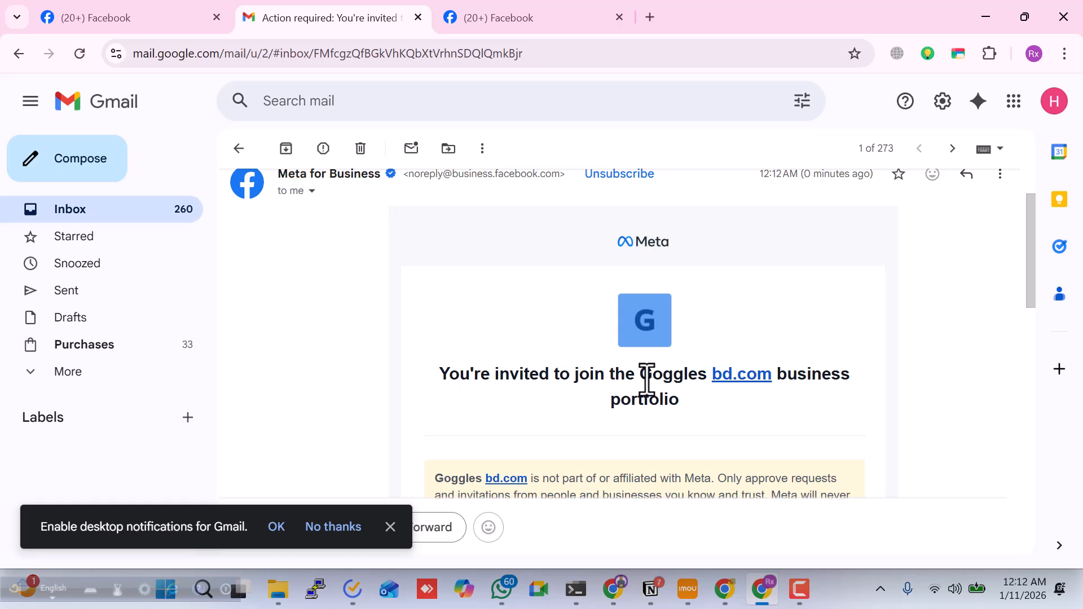
pyautogui.scroll(-3, 665, 398)
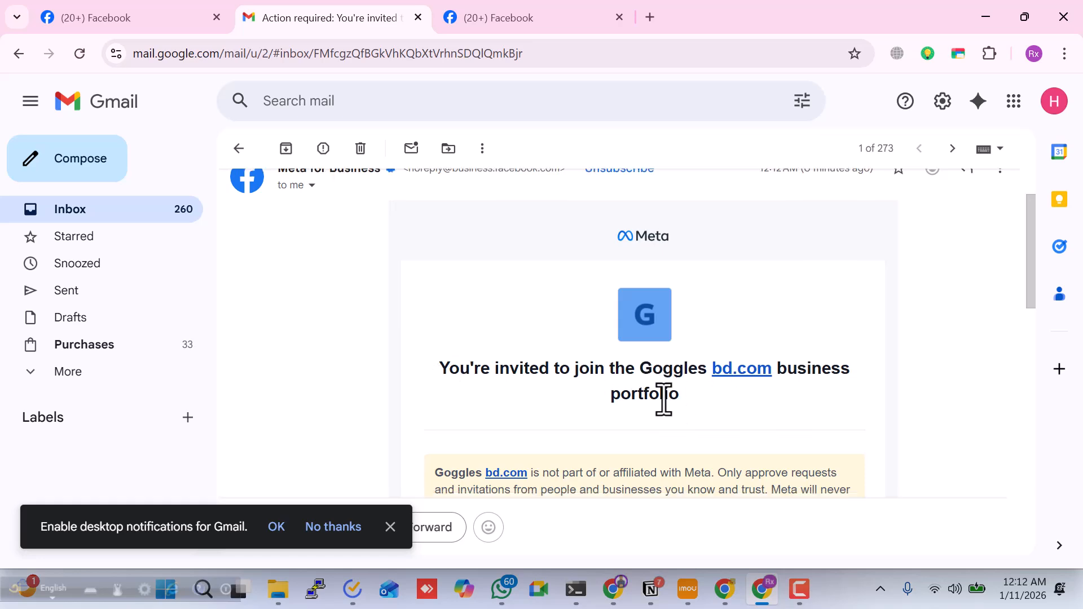
pyautogui.scroll(4, 575, 395)
pyautogui.scroll(-9, 537, 374)
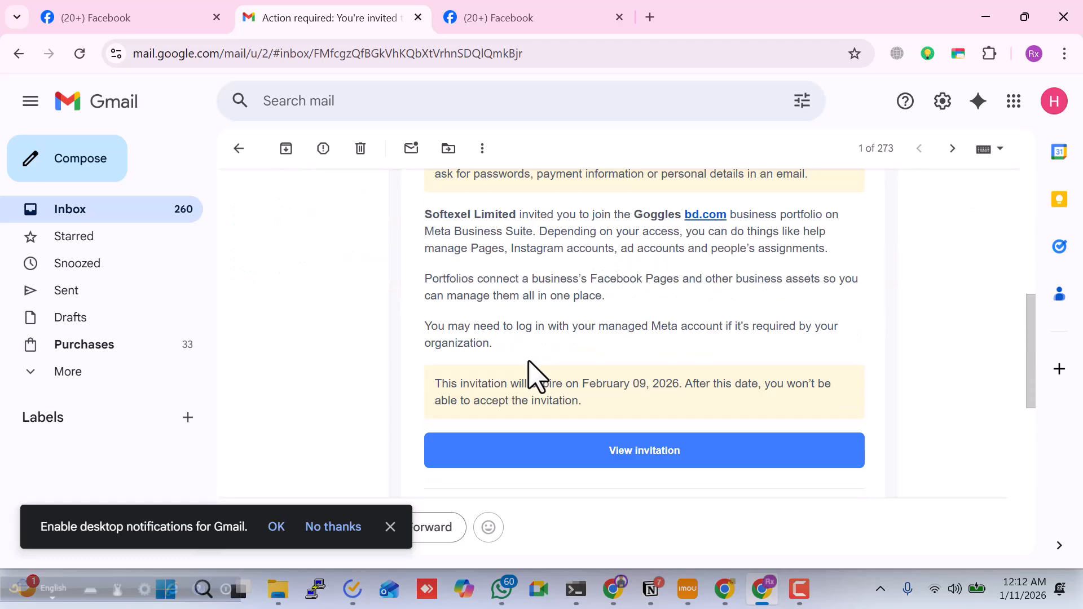
pyautogui.scroll(-1, 537, 374)
pyautogui.scroll(2, 537, 374)
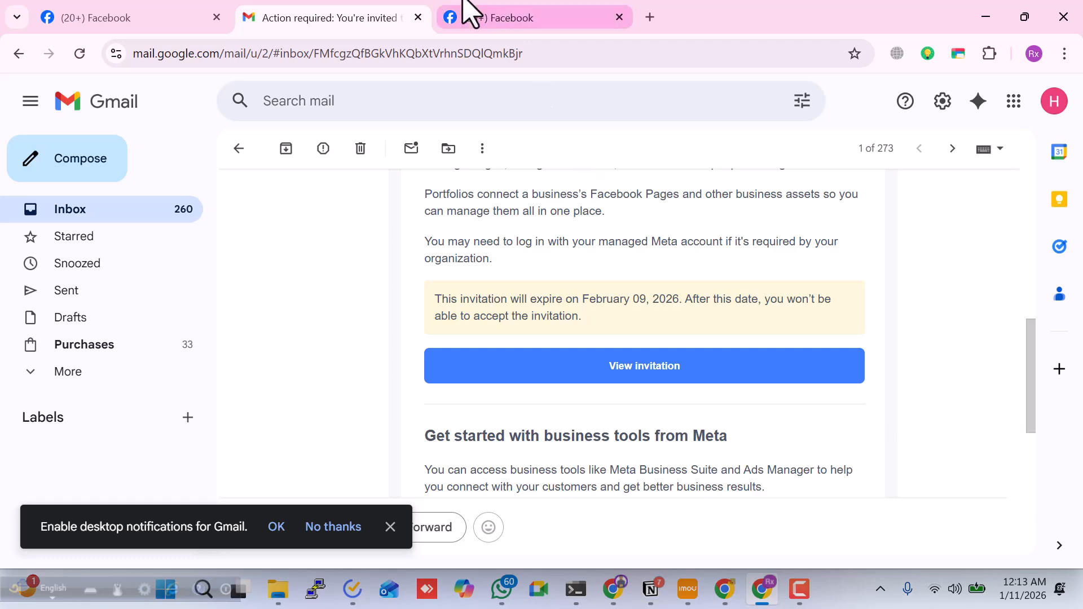
# Check which Facebook account is logged in, view the invitation from the email, and log into Meta business tools with Facebook
pyautogui.moveTo(476, 6)
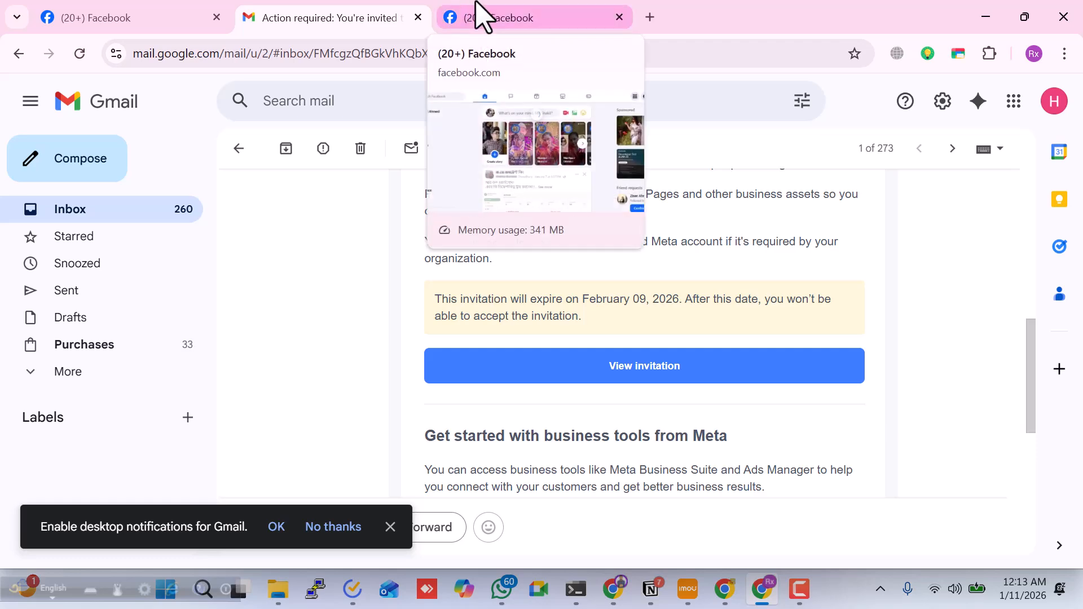
pyautogui.click(475, 7)
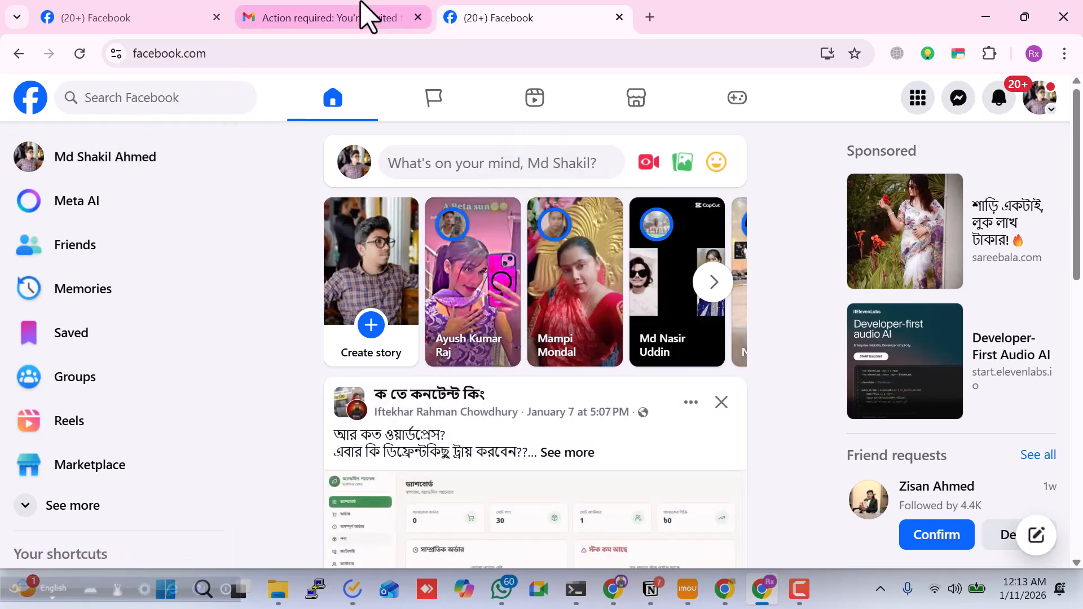
pyautogui.click(361, 14)
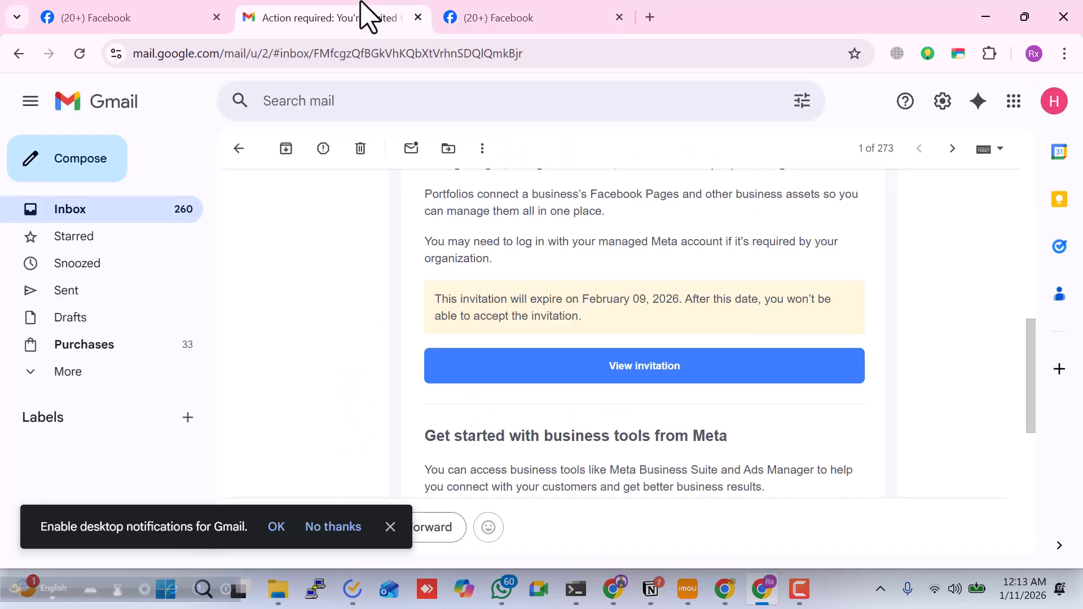
pyautogui.click(620, 372)
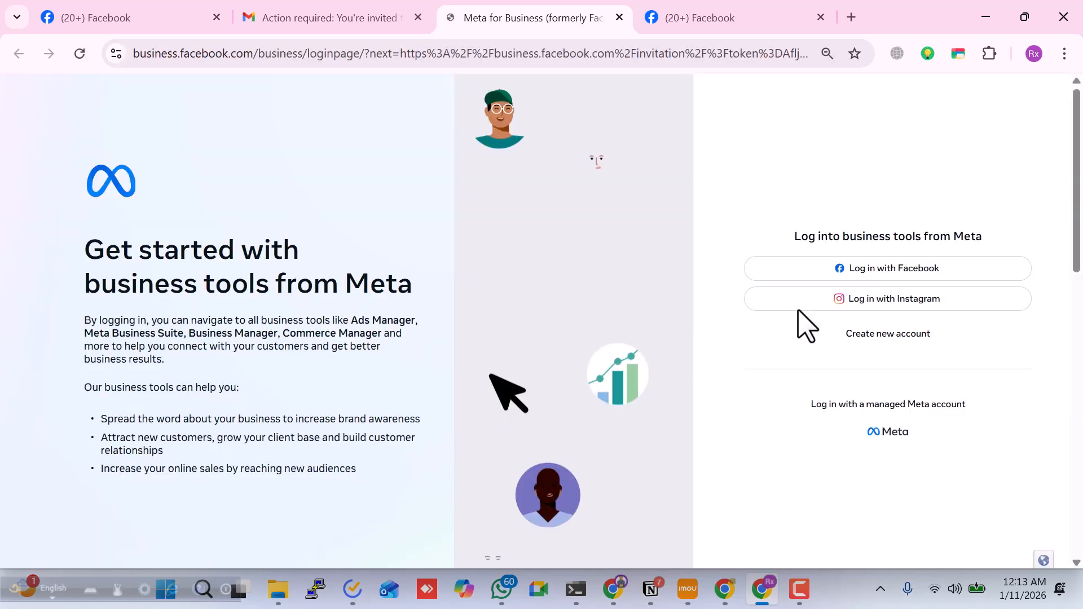
pyautogui.click(876, 271)
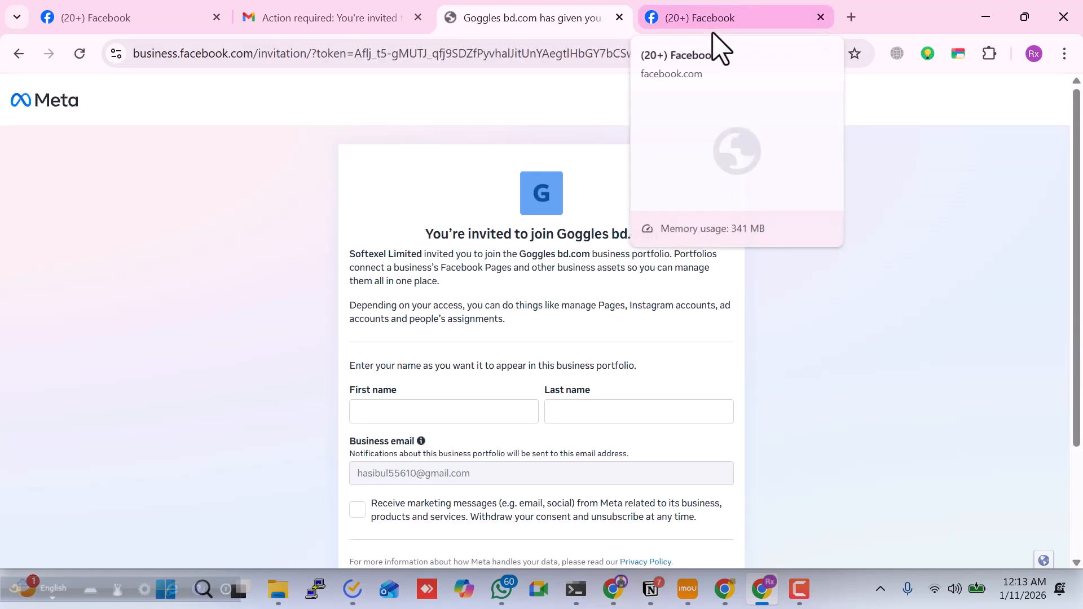
# Fill in the invitee's first and last name from the saved suggestions and continue to the business information review
pyautogui.scroll(-3, 435, 408)
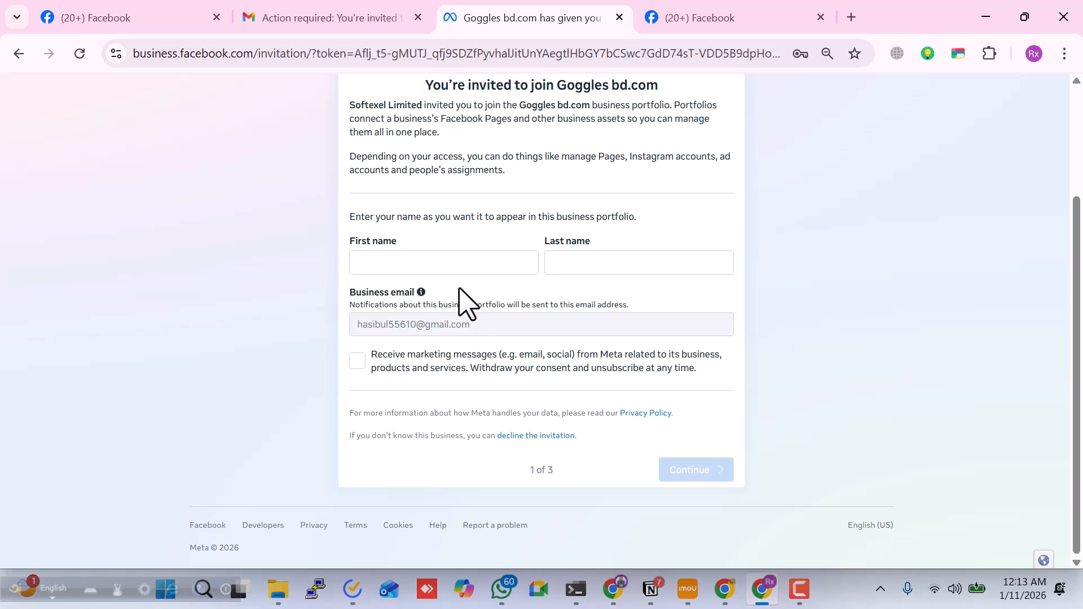
pyautogui.click(472, 261)
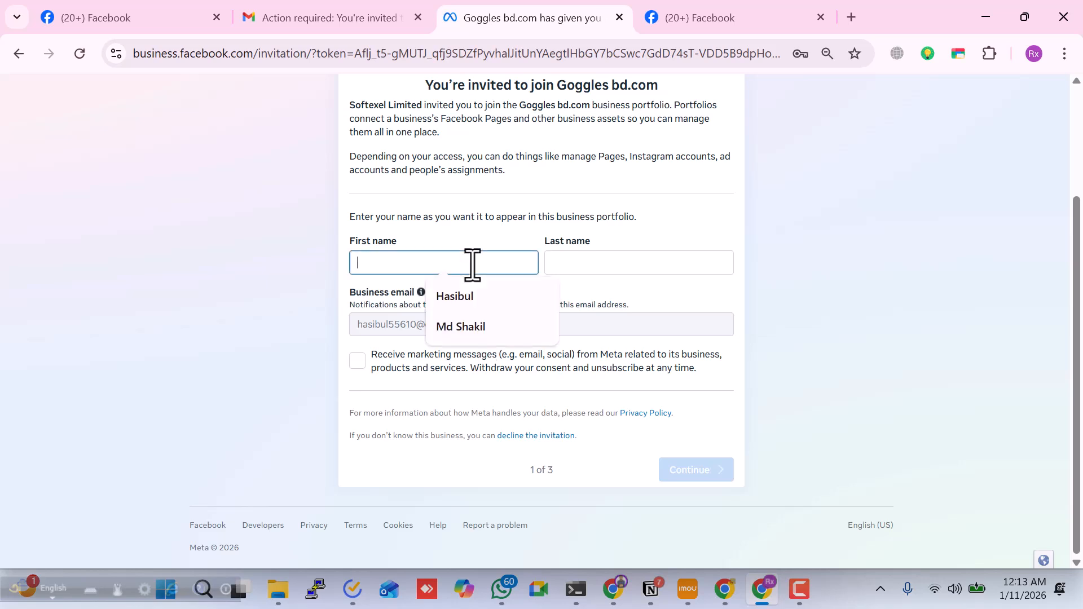
pyautogui.click(474, 304)
pyautogui.click(598, 262)
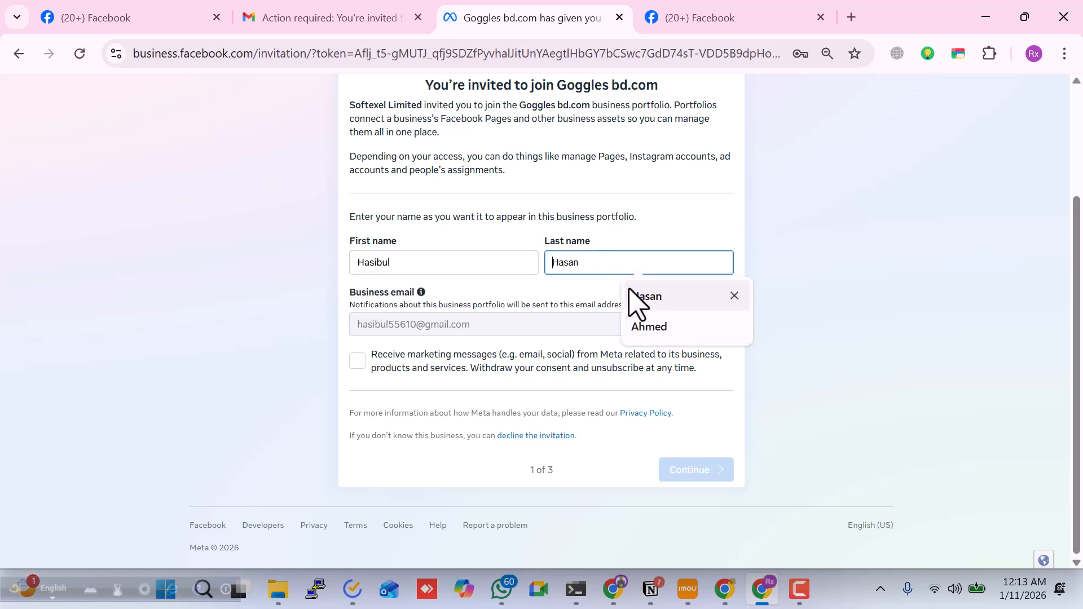
pyautogui.click(635, 298)
pyautogui.click(683, 478)
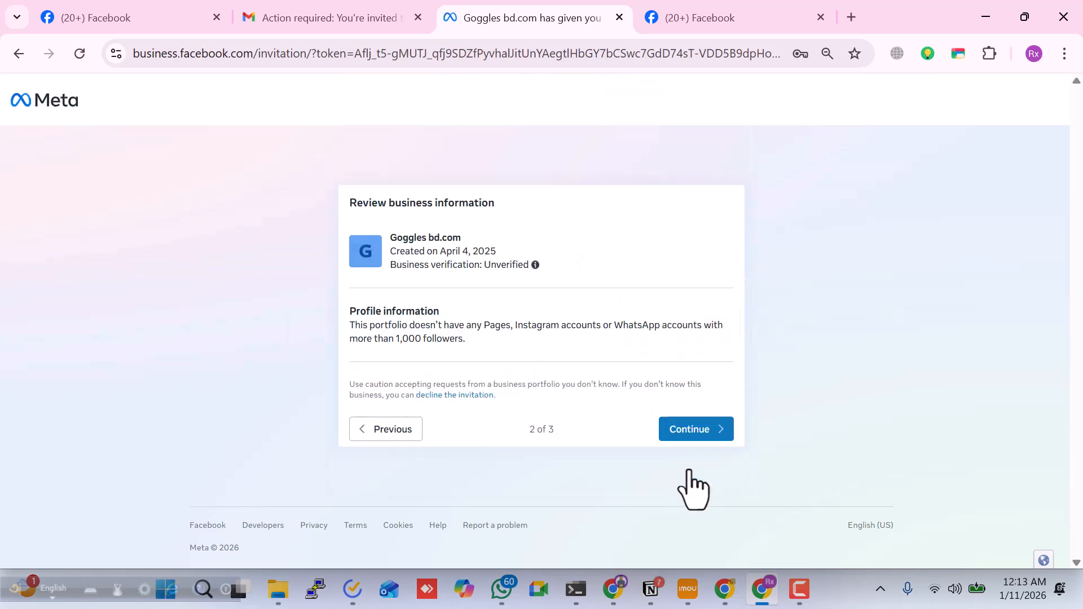
# Review the Goggles bd.com business information, accept the invitation, and re-enter the account password to confirm
pyautogui.moveTo(357, 311); pyautogui.dragTo(488, 358)
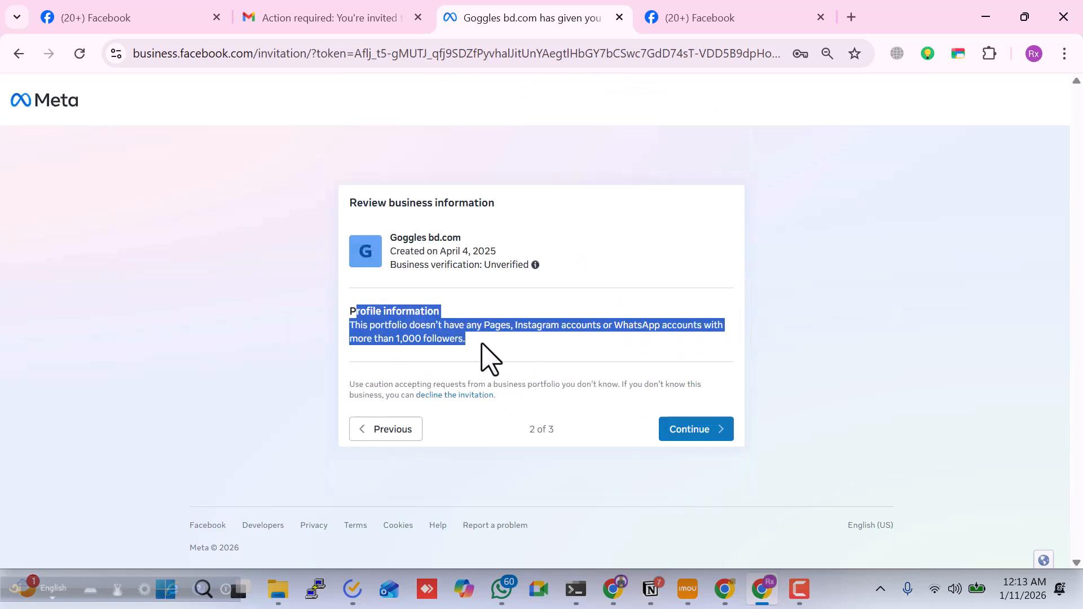
pyautogui.click(697, 432)
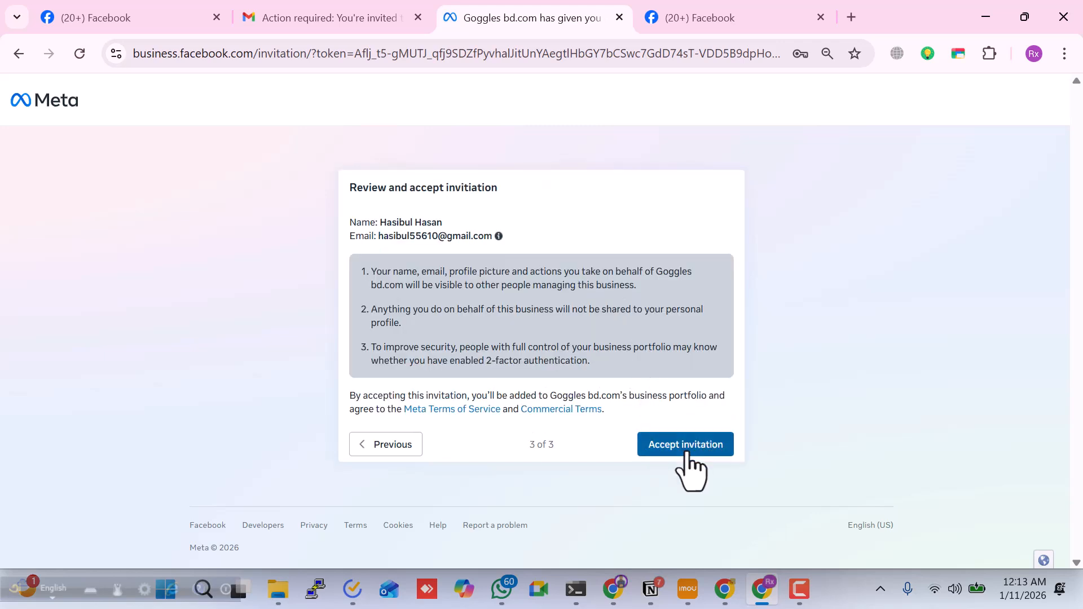
pyautogui.click(687, 446)
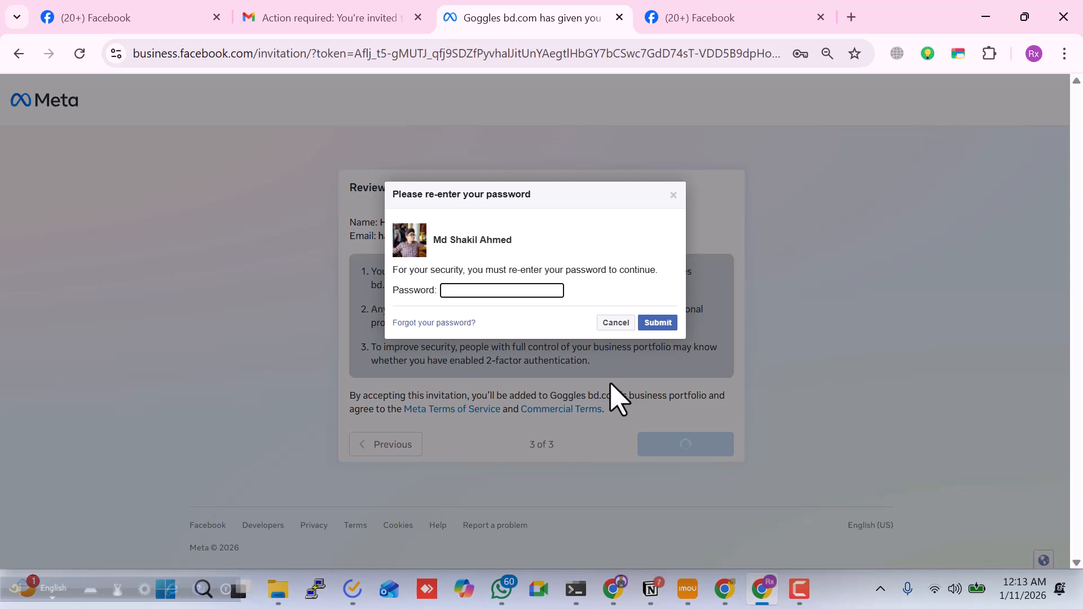
pyautogui.click(533, 291)
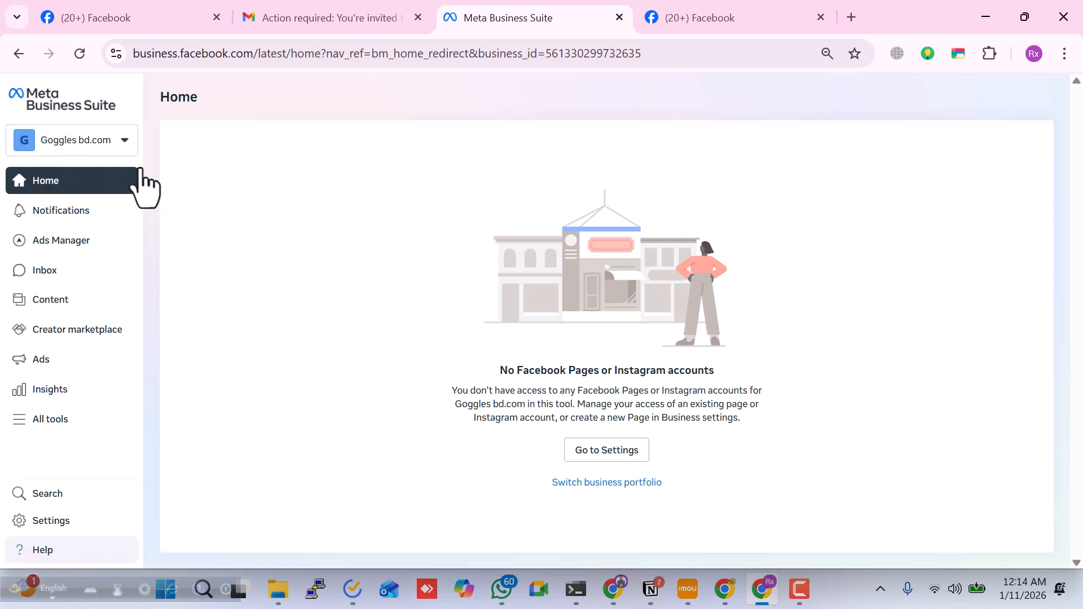
# Check the invitee's business portfolio list, and refresh the Goggles bd.com People list in the inviting account's window to verify the new member
pyautogui.click(97, 143)
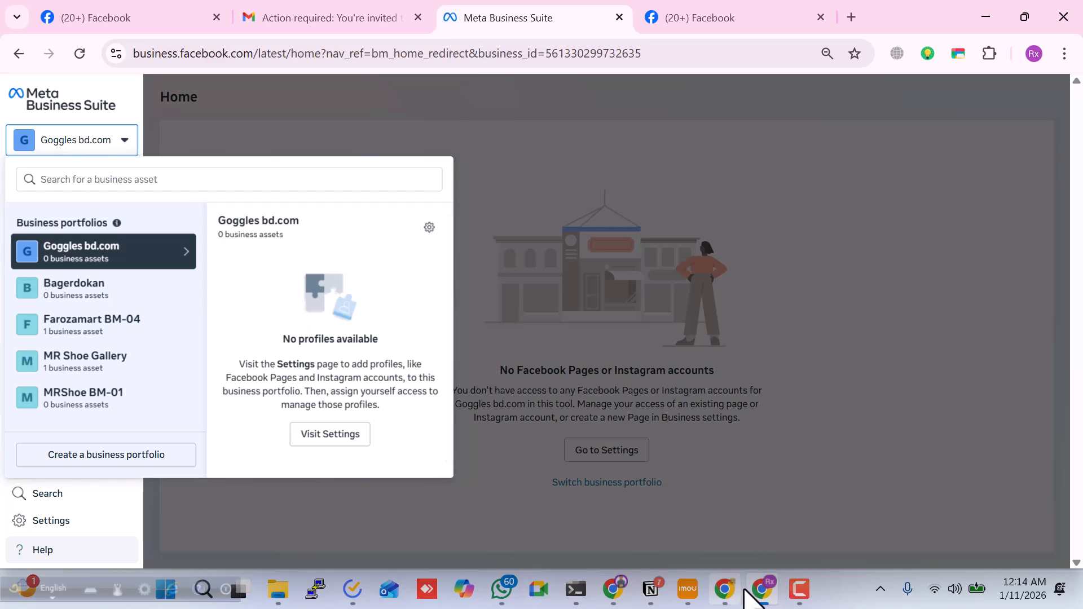
pyautogui.click(726, 591)
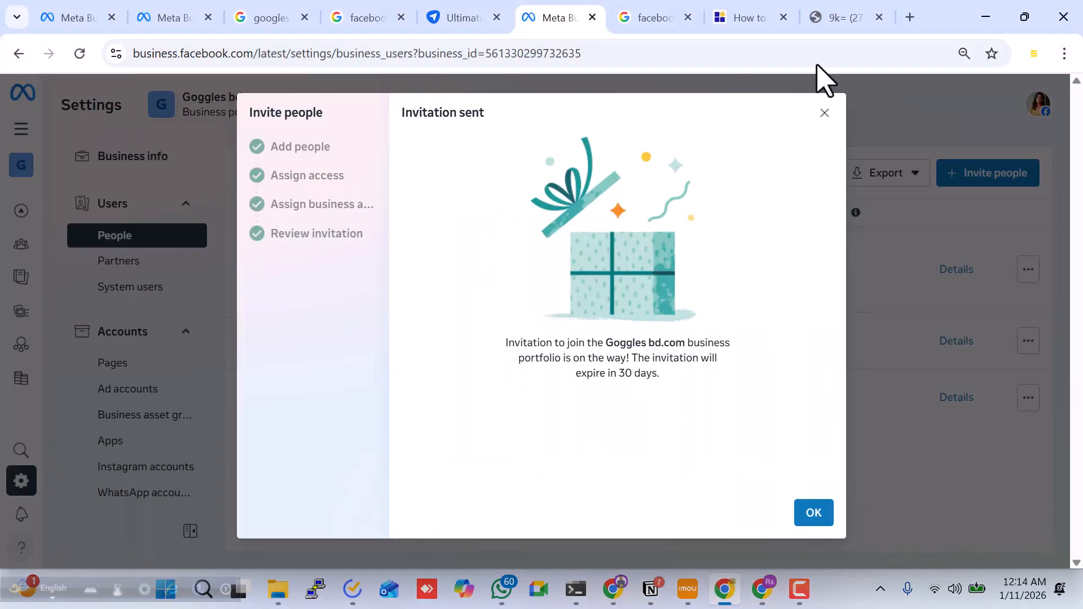
pyautogui.click(824, 113)
pyautogui.click(120, 237)
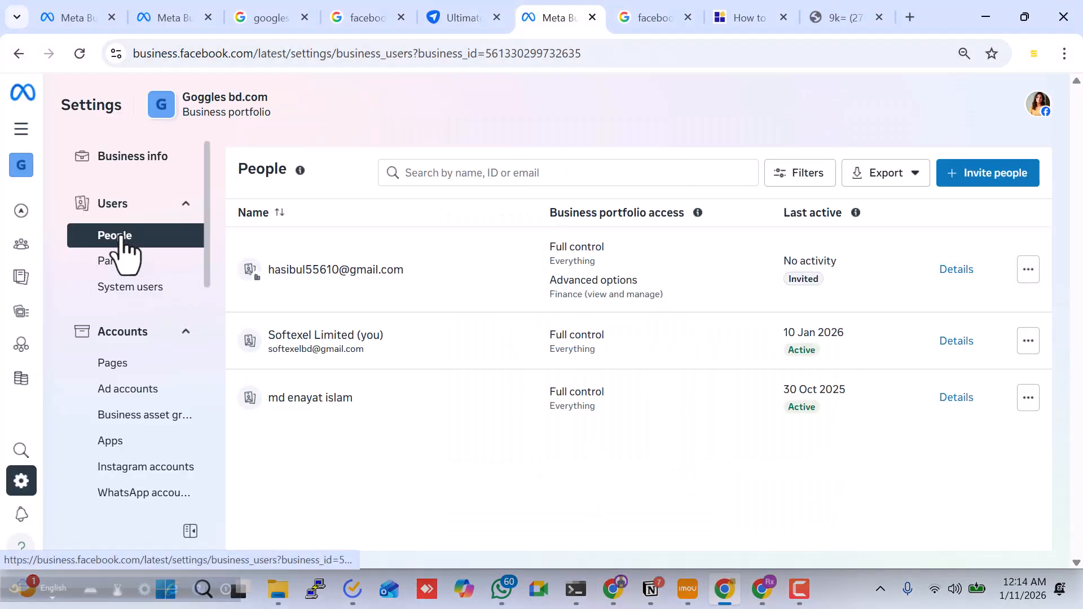
pyautogui.click(79, 56)
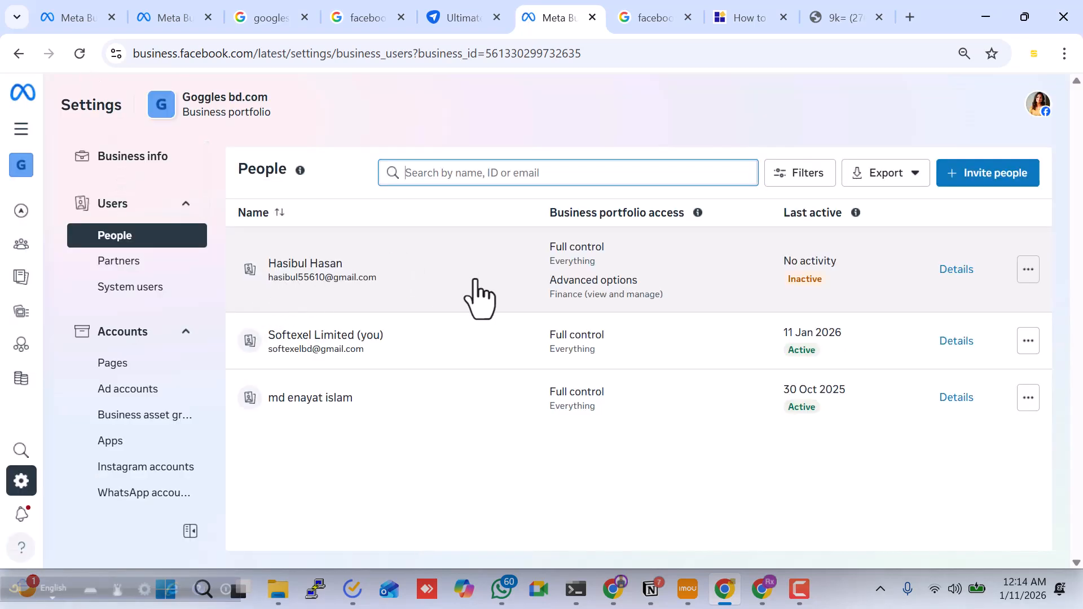